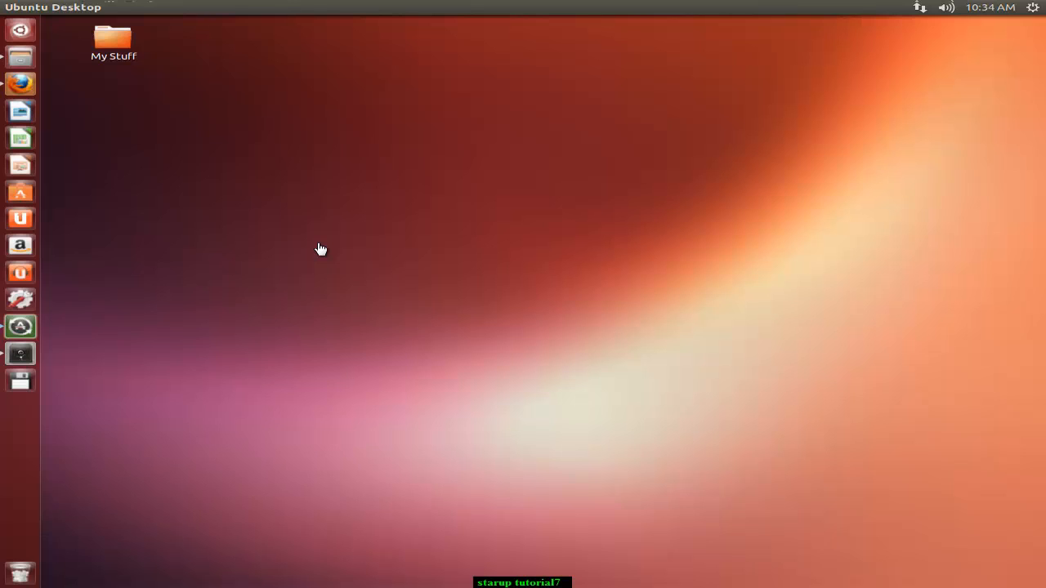
- Look over the CodeWeavers CrossOver product page in Firefox, then minimize the browser window
left_click(31, 93)
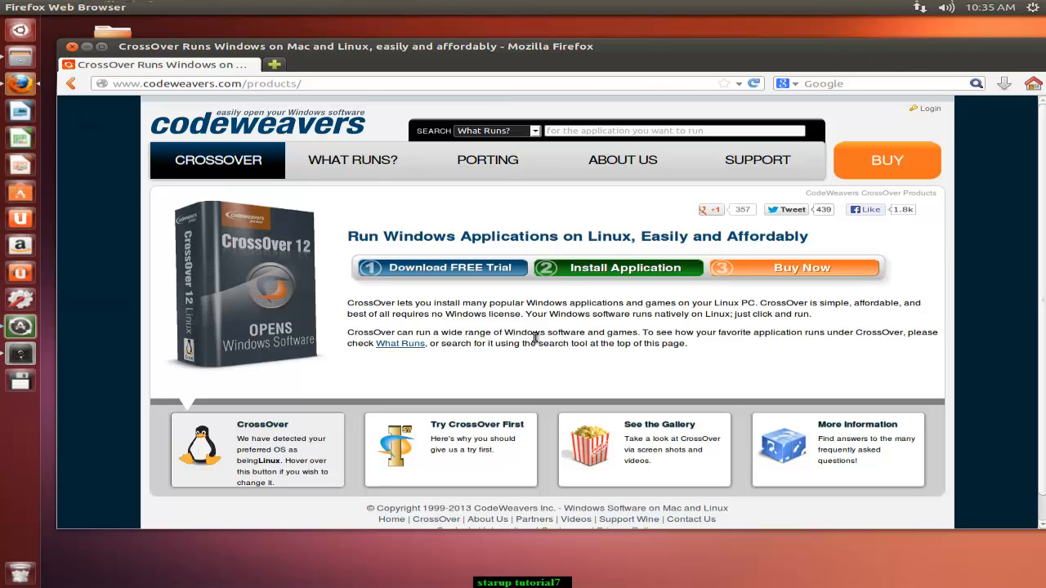
mouse_move(262, 429)
left_click(86, 47)
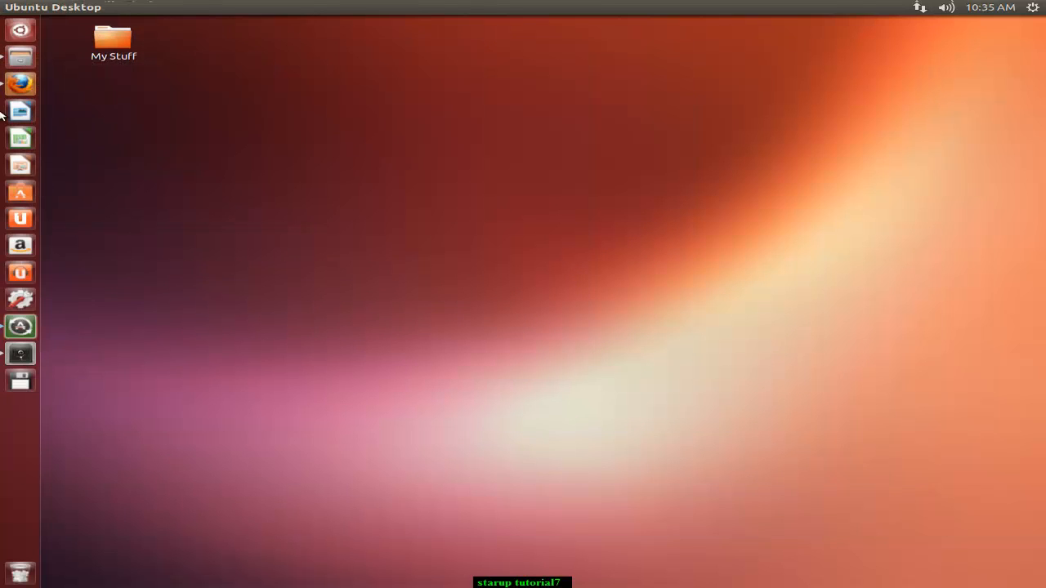
- Launch CrossOver from the application launcher and move its window higher on the desktop
left_click(20, 30)
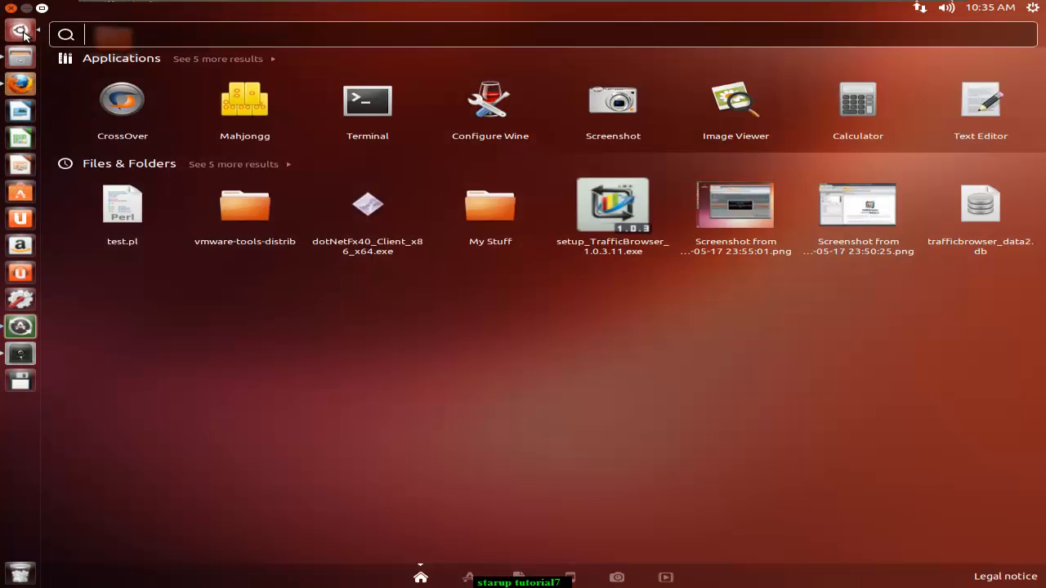
left_click(122, 105)
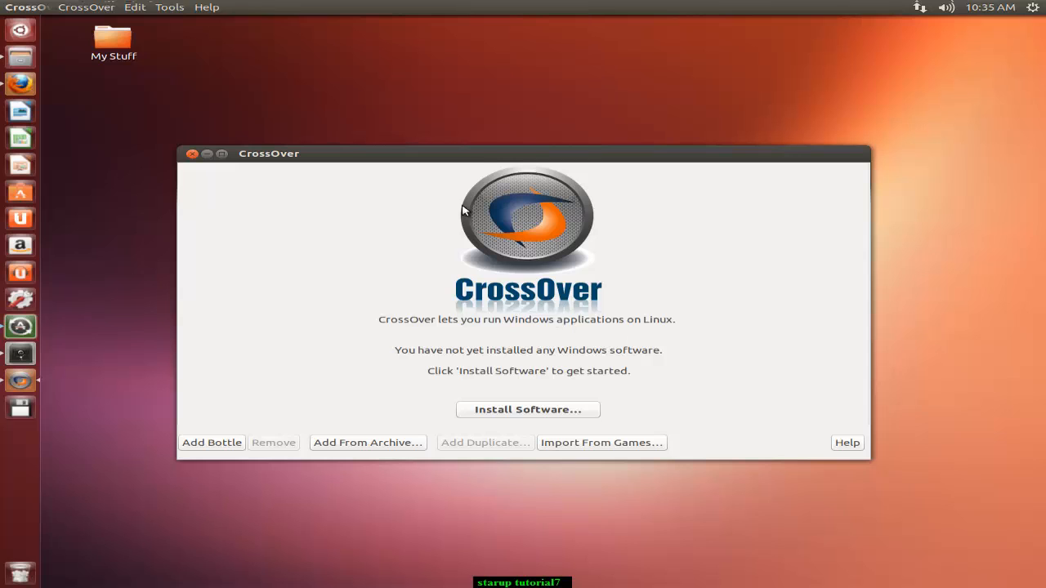
left_click_drag(481, 152, 529, 96)
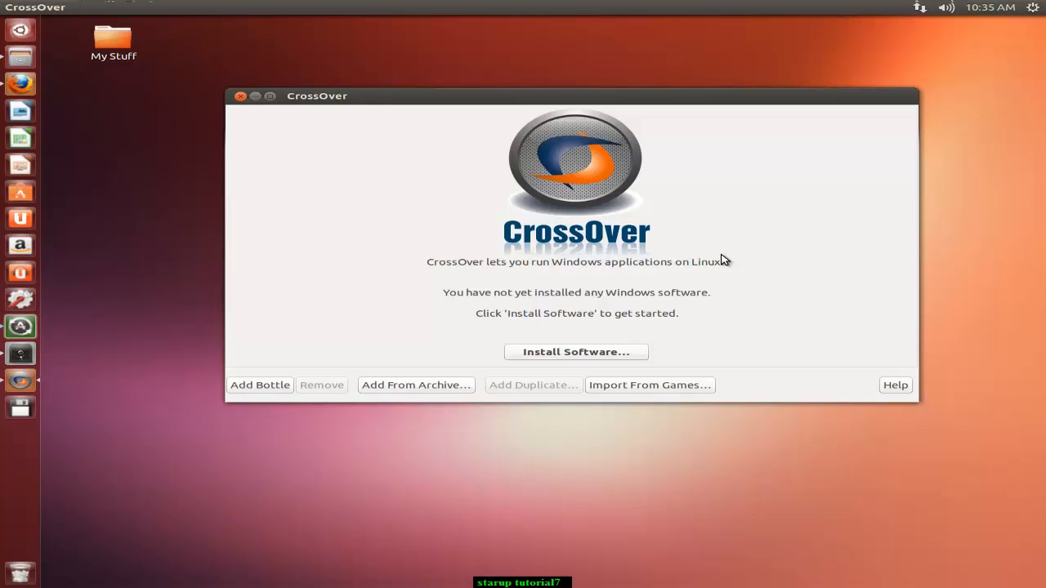
- Create a new winxp bottle named TrafficBrowser
left_click(255, 389)
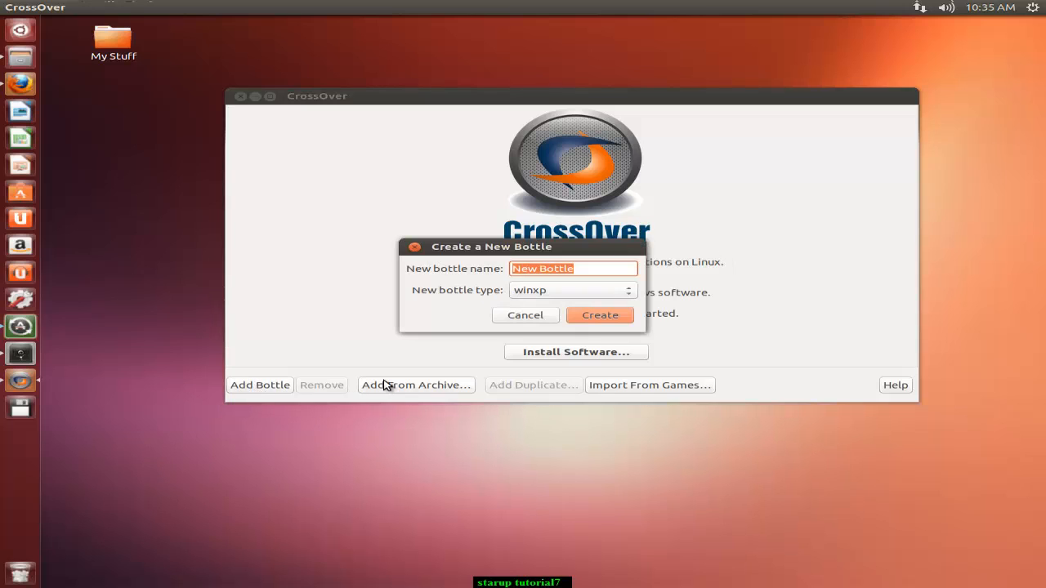
type("TrafficBrowser")
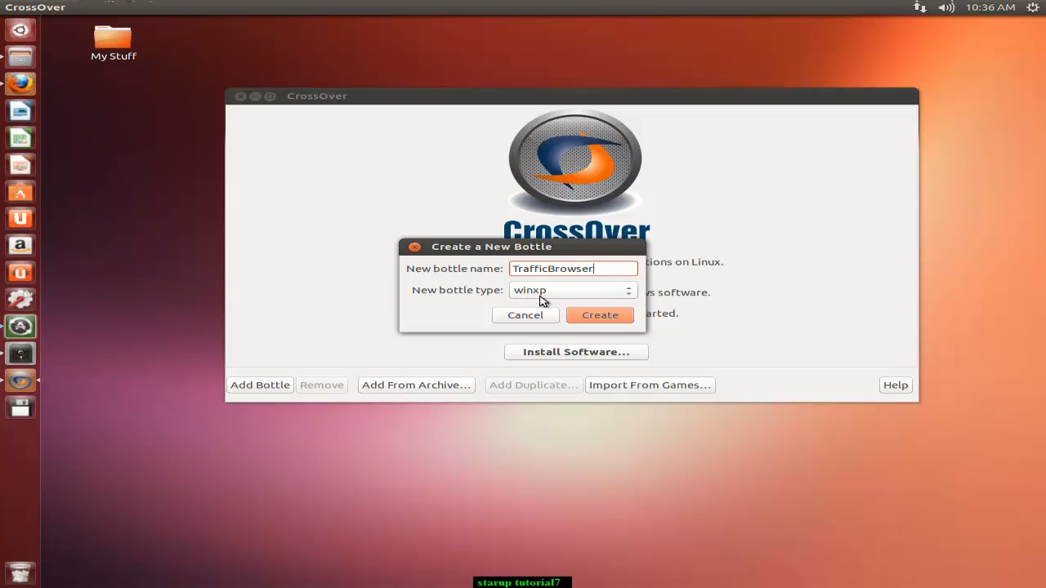
left_click(590, 318)
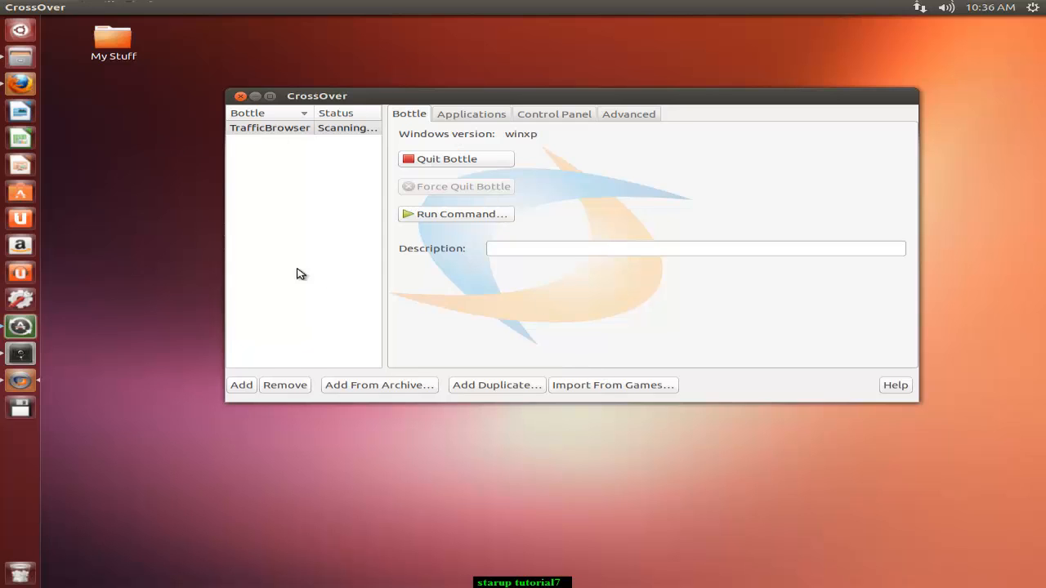
- Search for "microsoft .net" in the software installer and start installing Microsoft .NET Framework 4.0 into the TrafficBrowser bottle
left_click(459, 119)
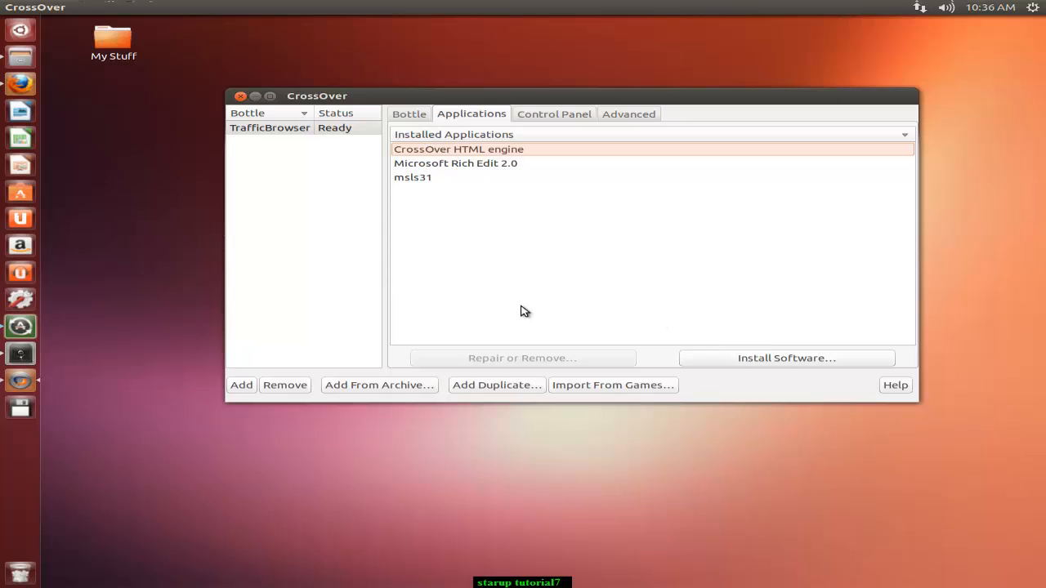
left_click(725, 361)
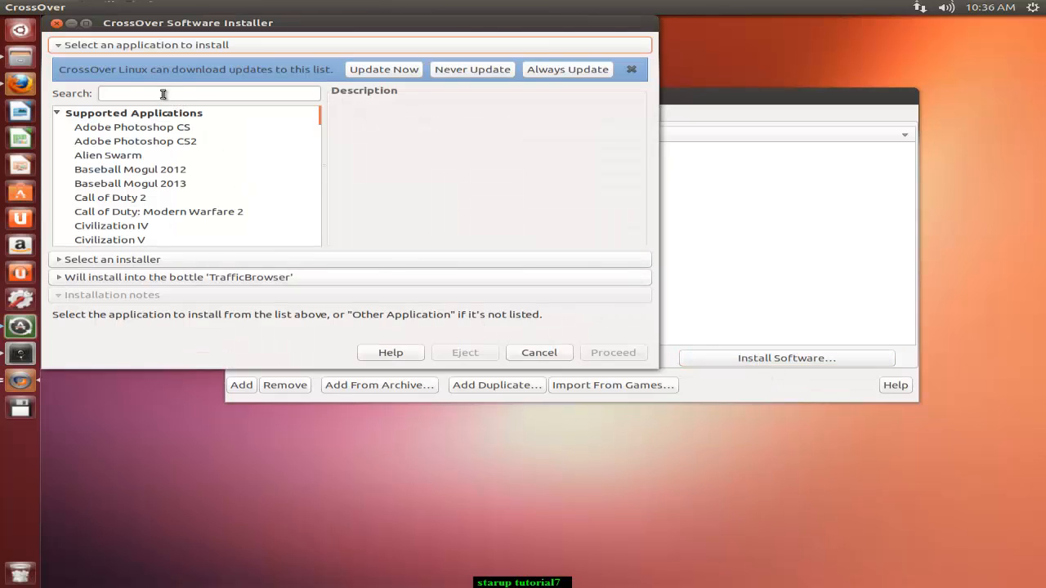
left_click(159, 94)
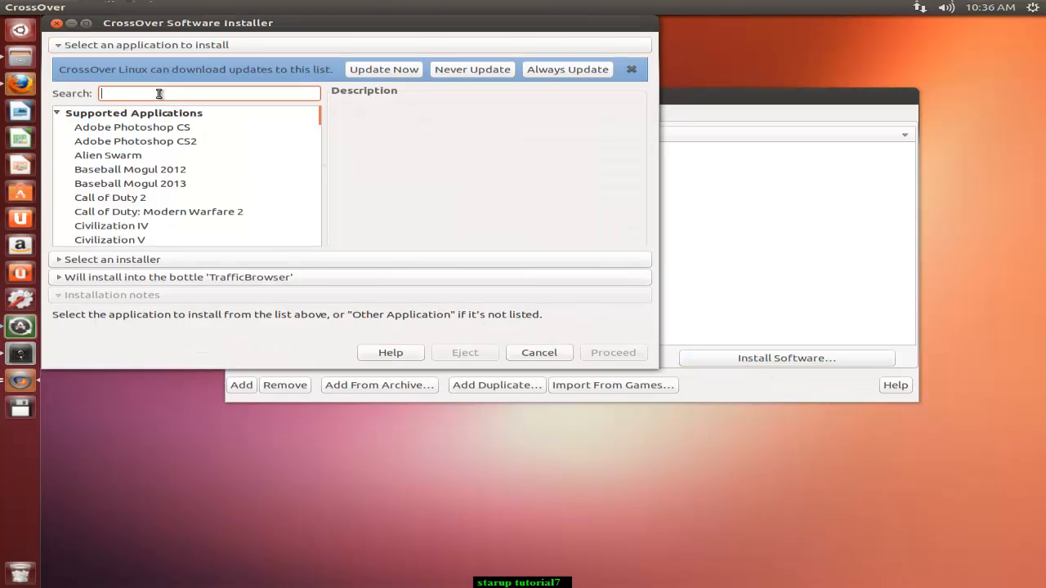
type("micr")
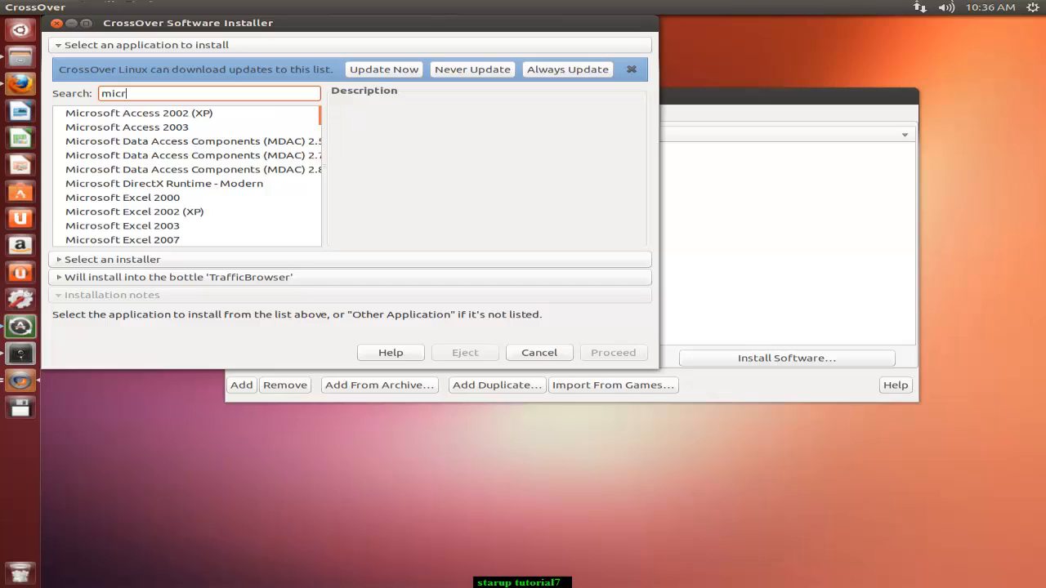
type("osoft .net")
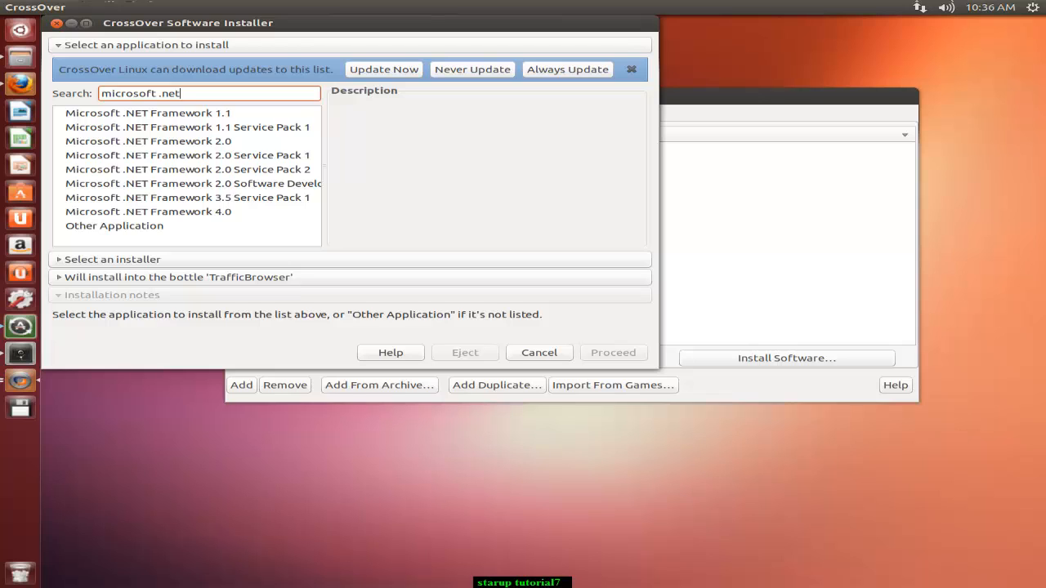
left_click(167, 213)
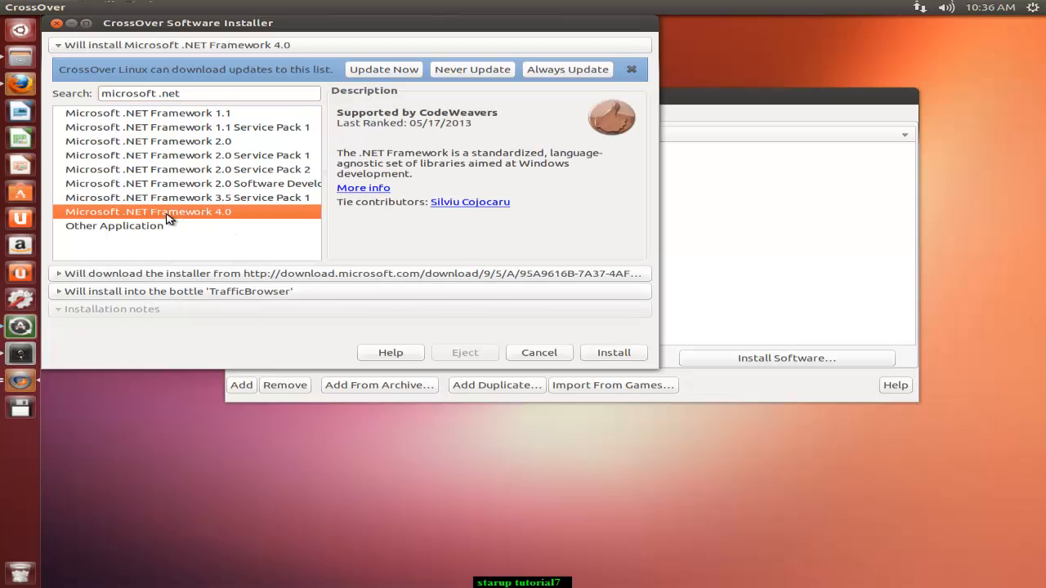
left_click(609, 354)
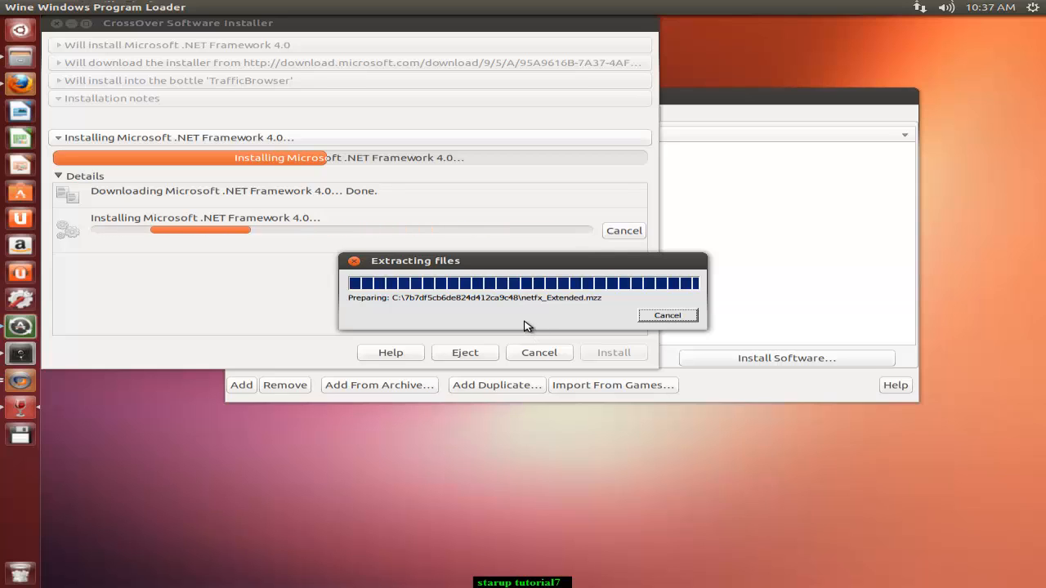
- Accept the .NET Framework 4.0 license terms, complete its setup and close the software installer
left_click(362, 264)
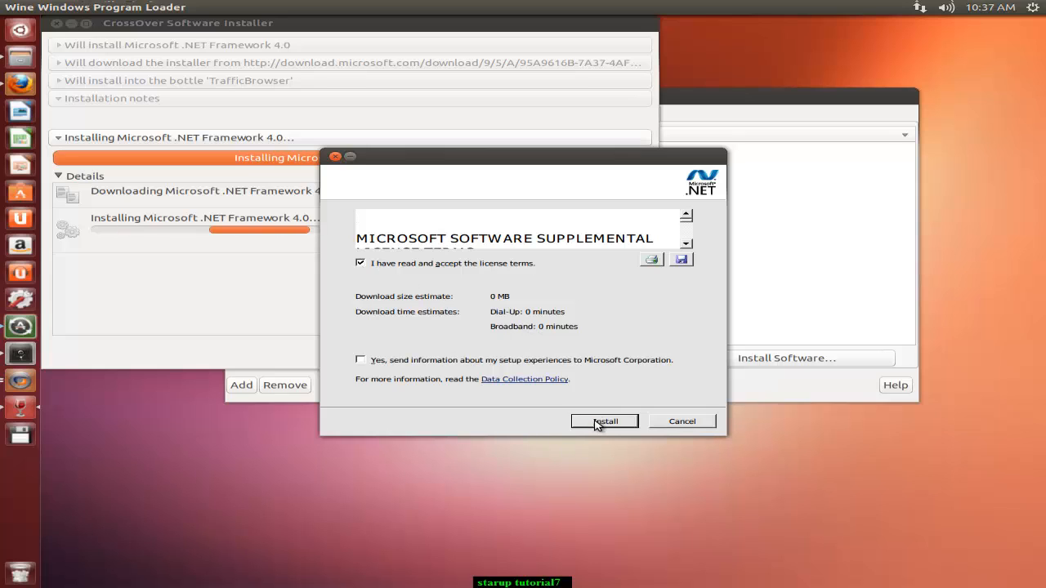
left_click(595, 422)
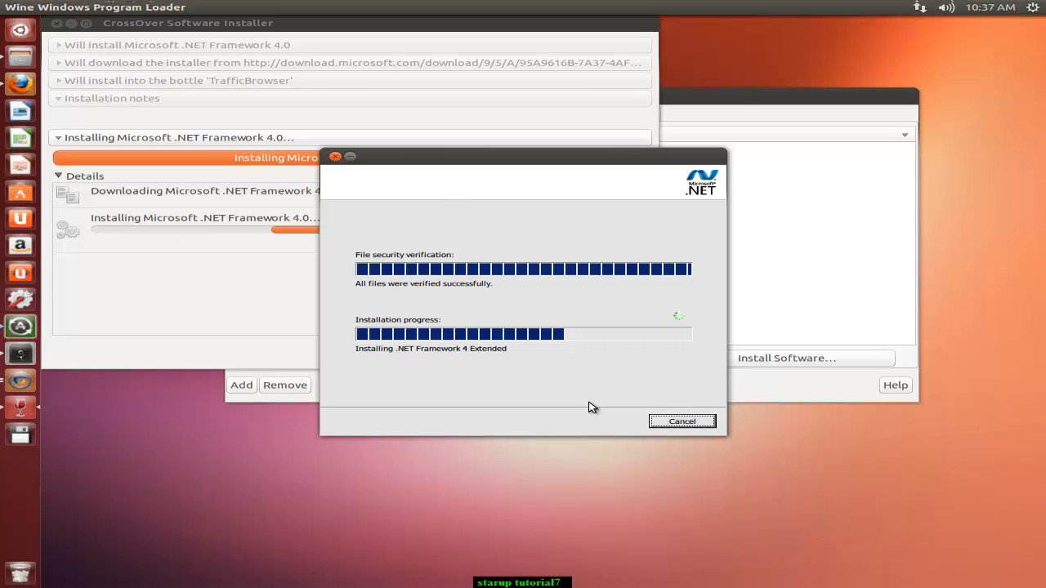
left_click(658, 423)
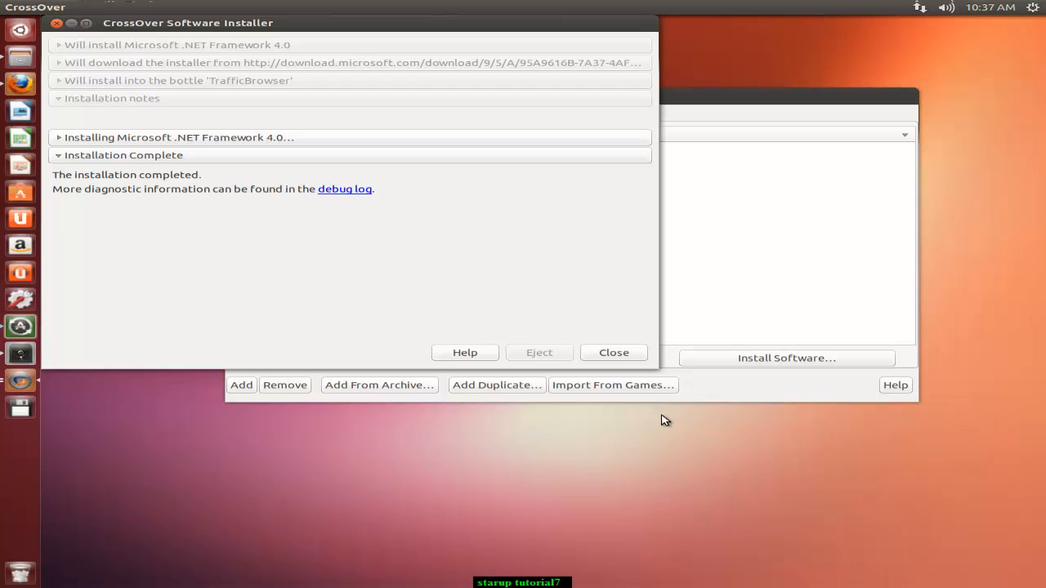
left_click(608, 353)
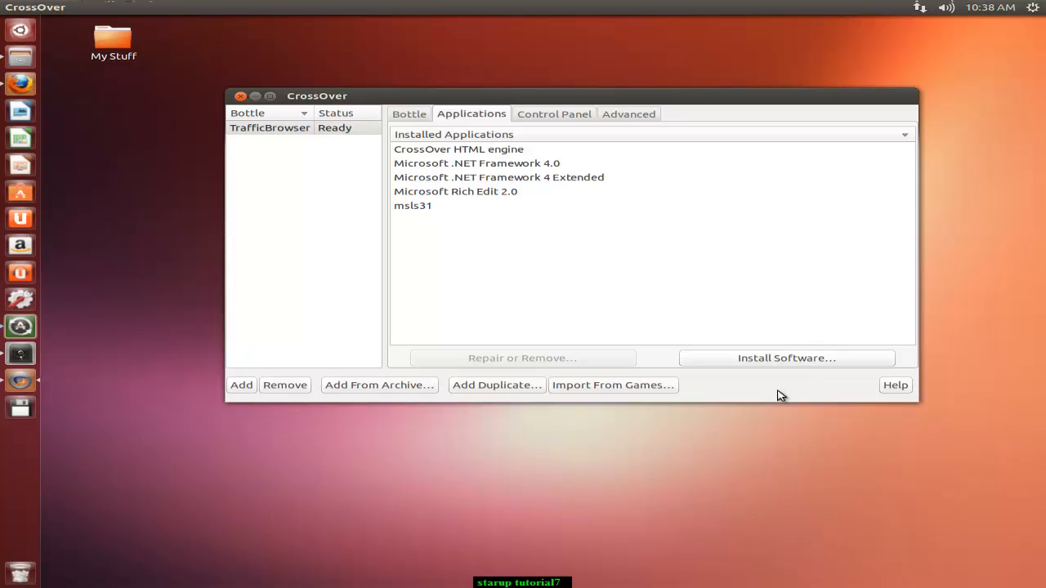
- Install Platform SDK Redistributable: GDI+ into the TrafficBrowser bottle, finding it by searching "GD", and close the installer
left_click(738, 364)
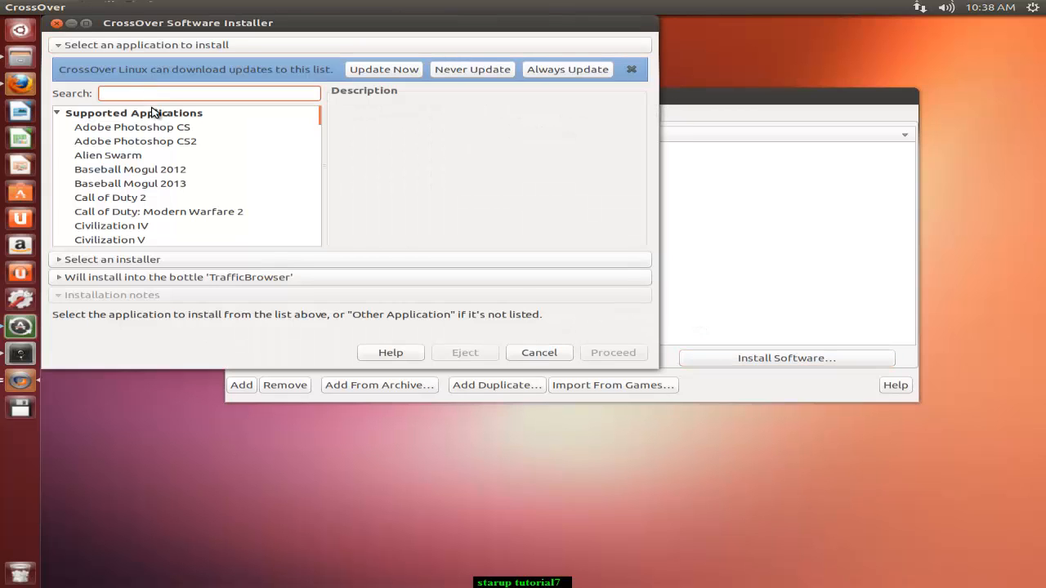
type("GD")
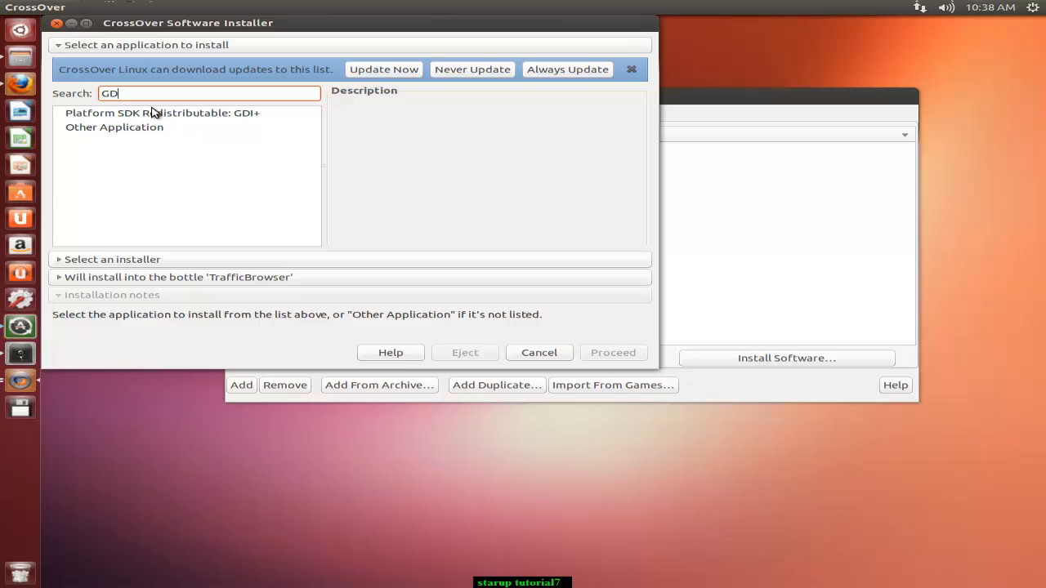
left_click(167, 114)
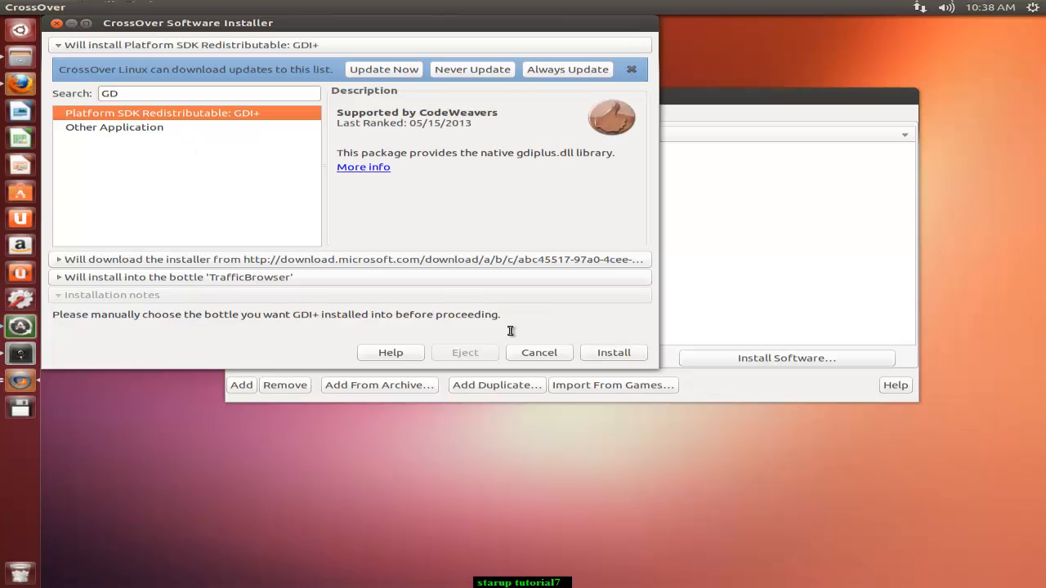
left_click(606, 357)
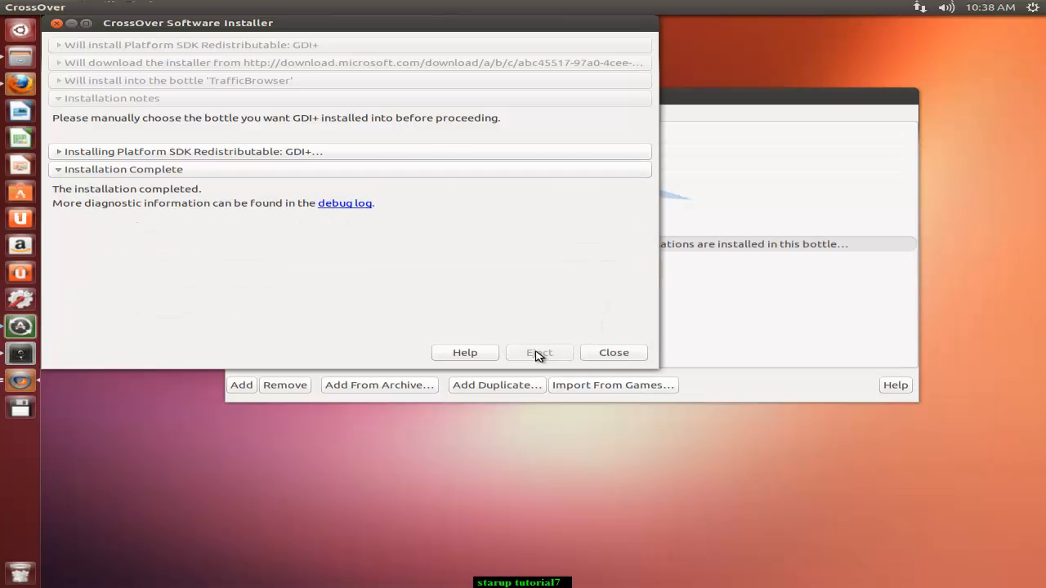
left_click(602, 357)
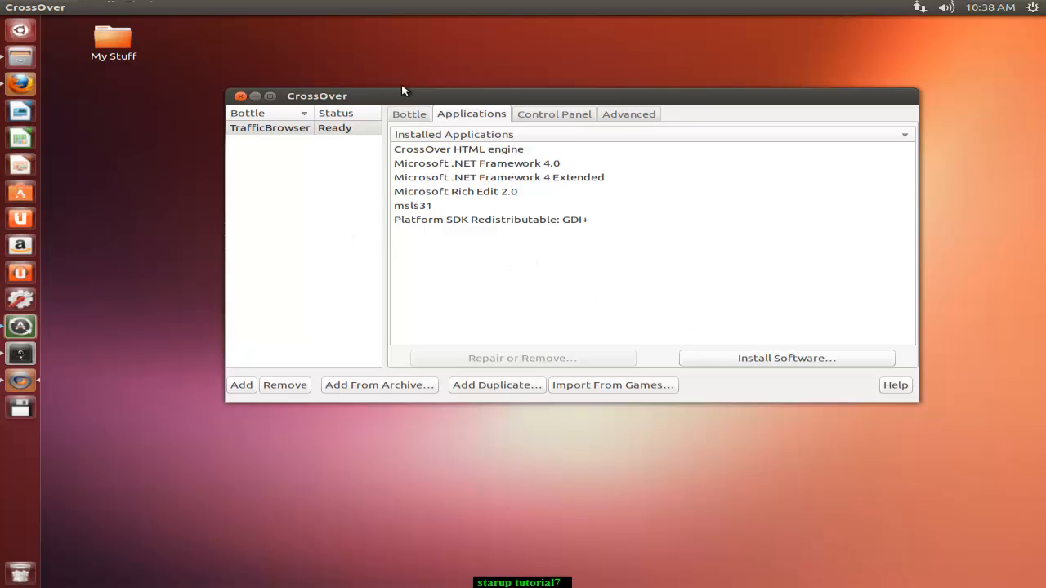
- Switch to Firefox and open the Traffic Browser Downloads page in a new tab
left_click(20, 84)
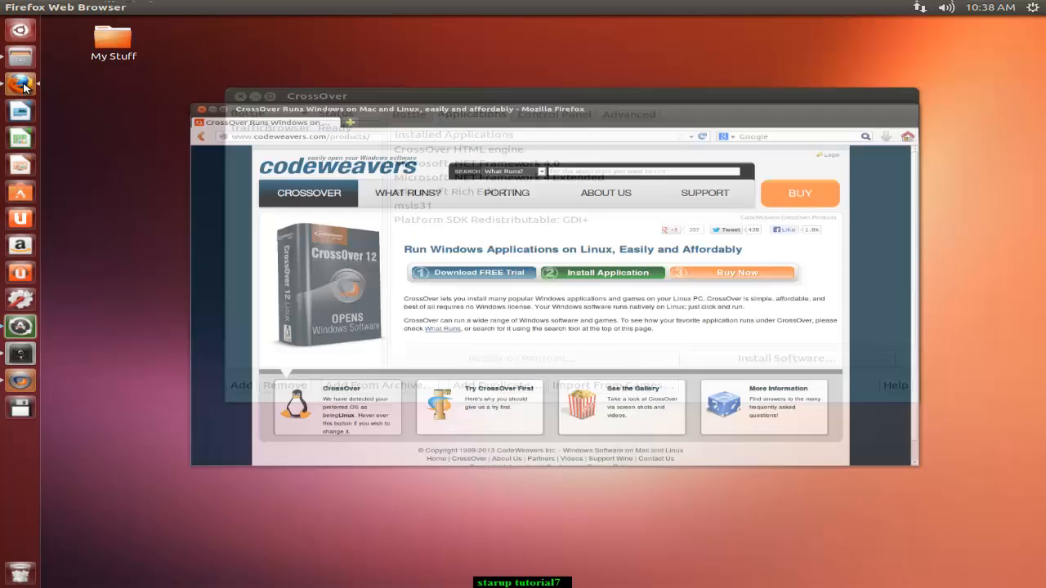
left_click(272, 65)
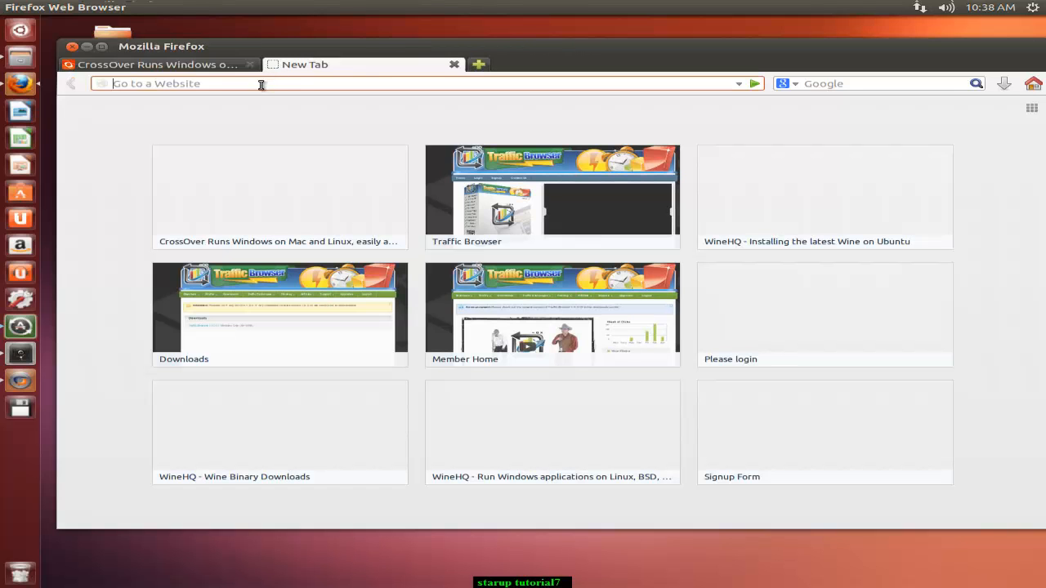
left_click(331, 297)
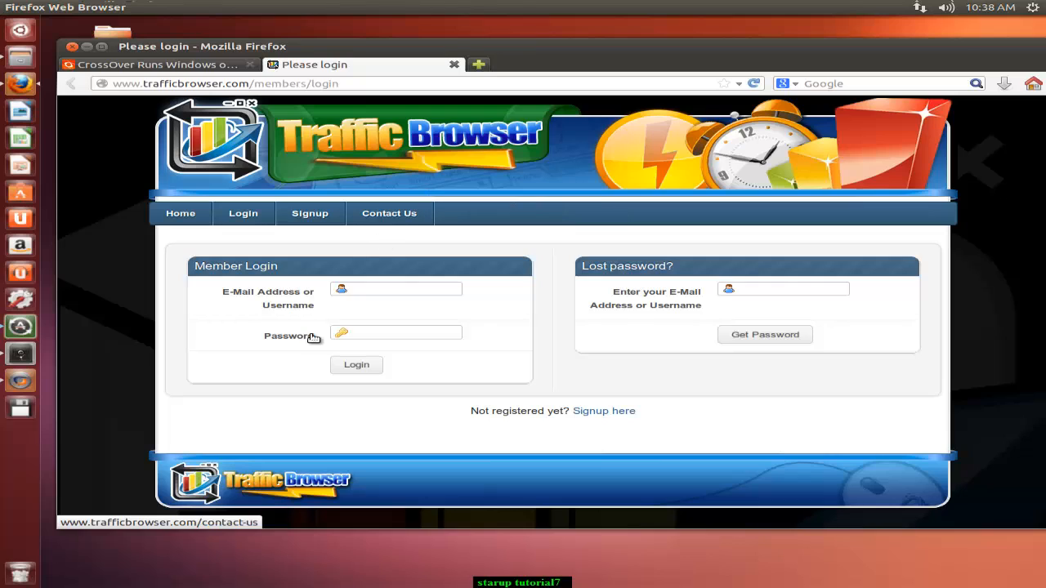
- Log in to the Traffic Browser member area with the username and account password, and dismiss the offer to remember the password
left_click(380, 287)
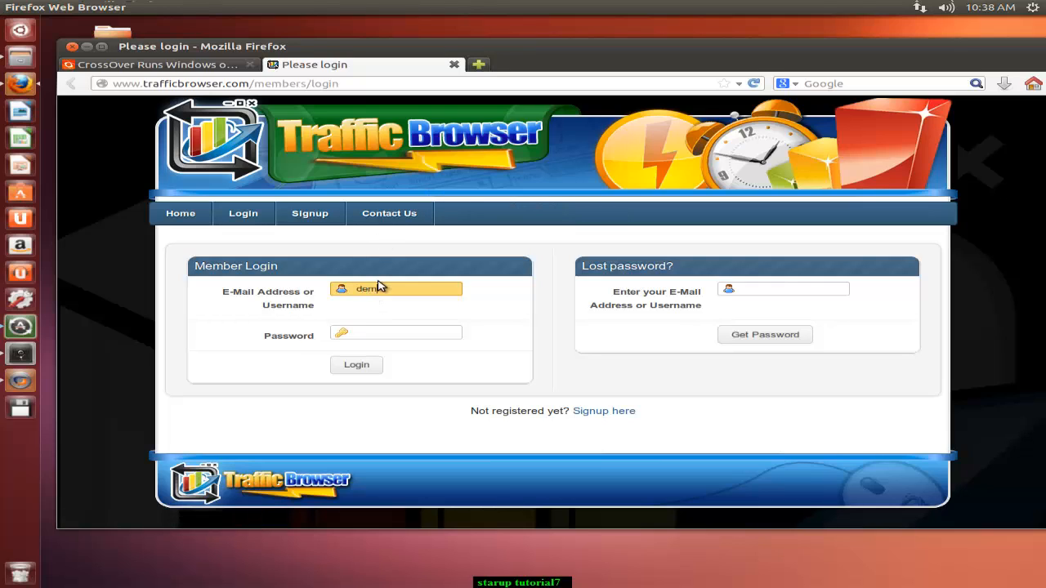
key("Tab")
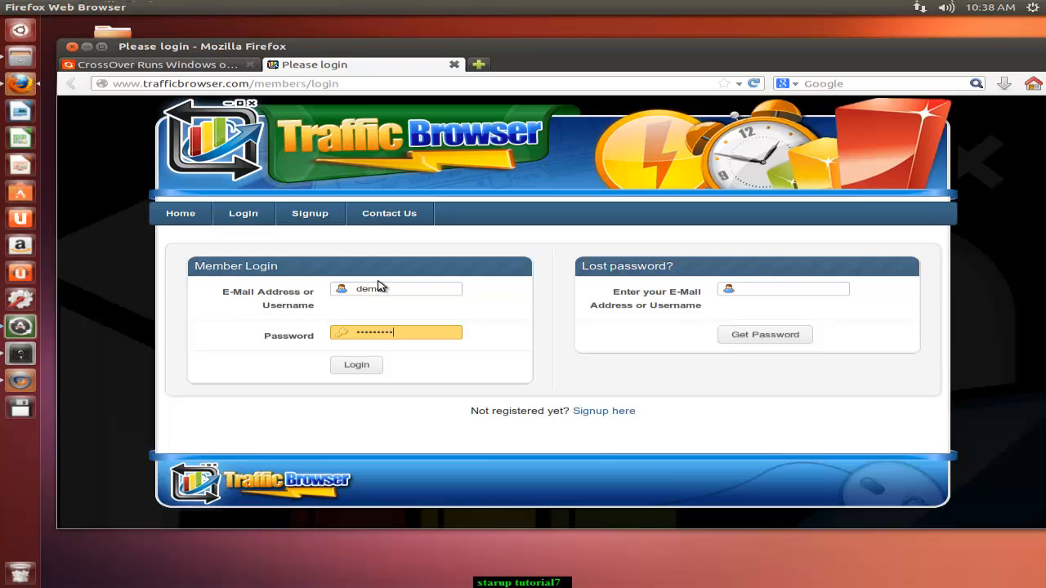
key("ctrl+a")
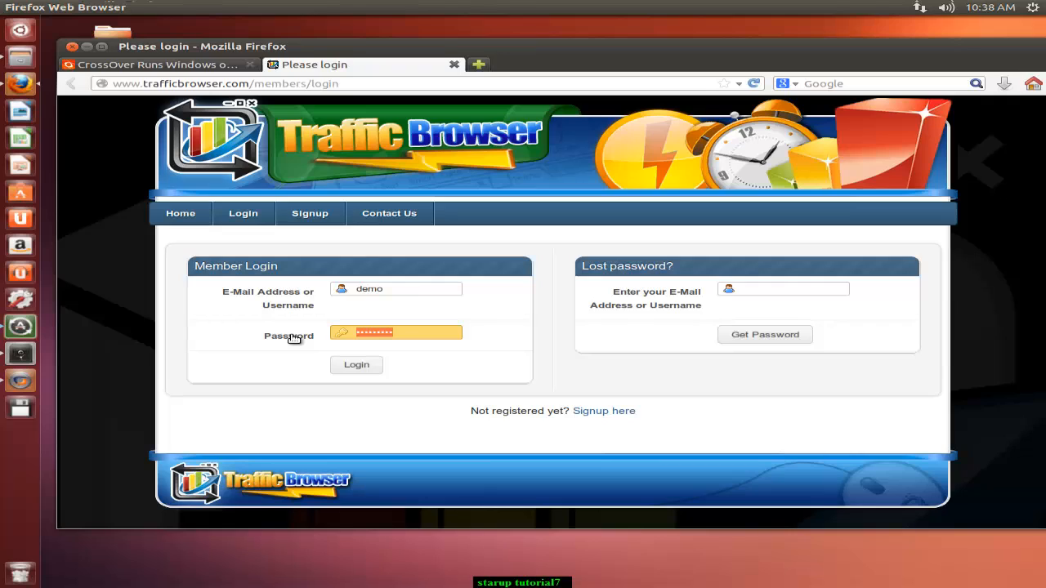
type("•••")
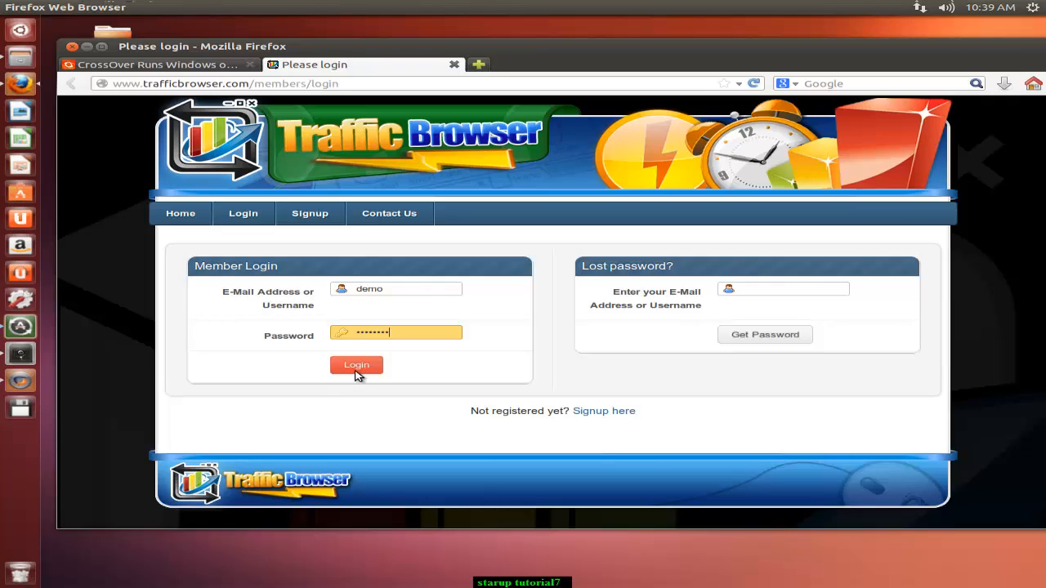
left_click(356, 370)
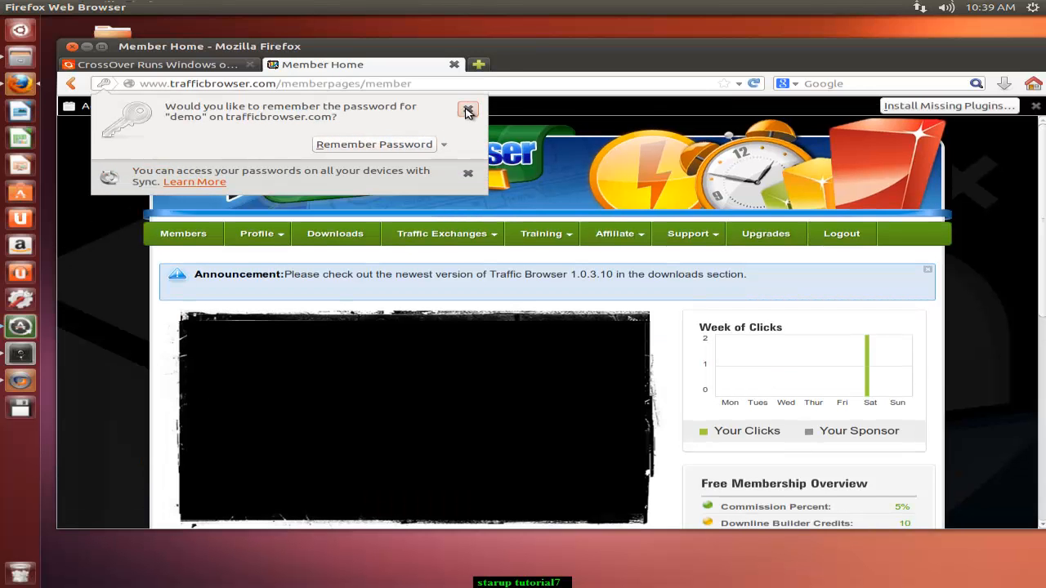
left_click(467, 111)
- Open the member Downloads page and check the supported Windows versions listed for Traffic Browser 1.0.3.11
left_click(331, 233)
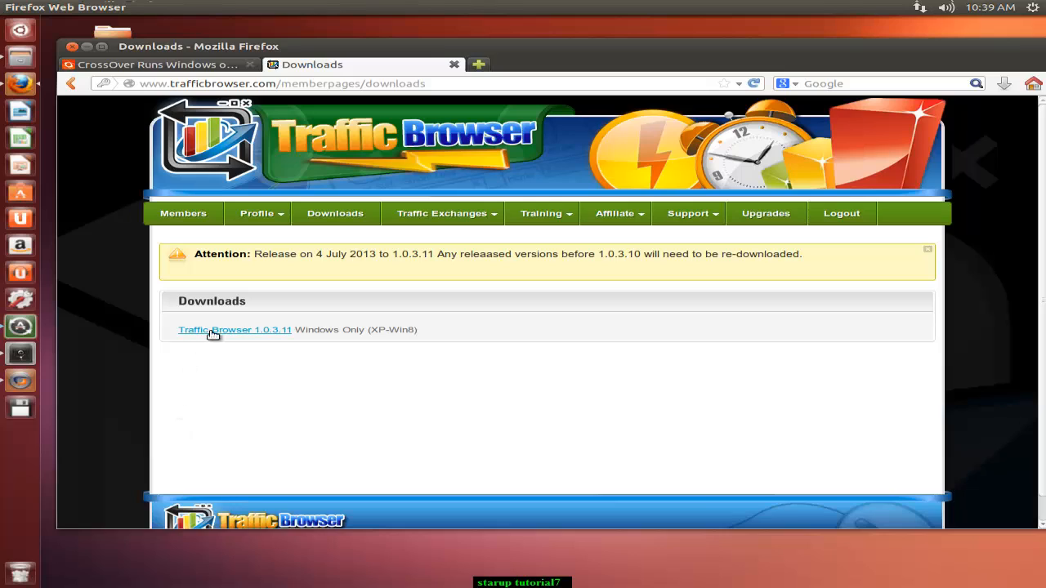
left_click_drag(303, 331, 420, 338)
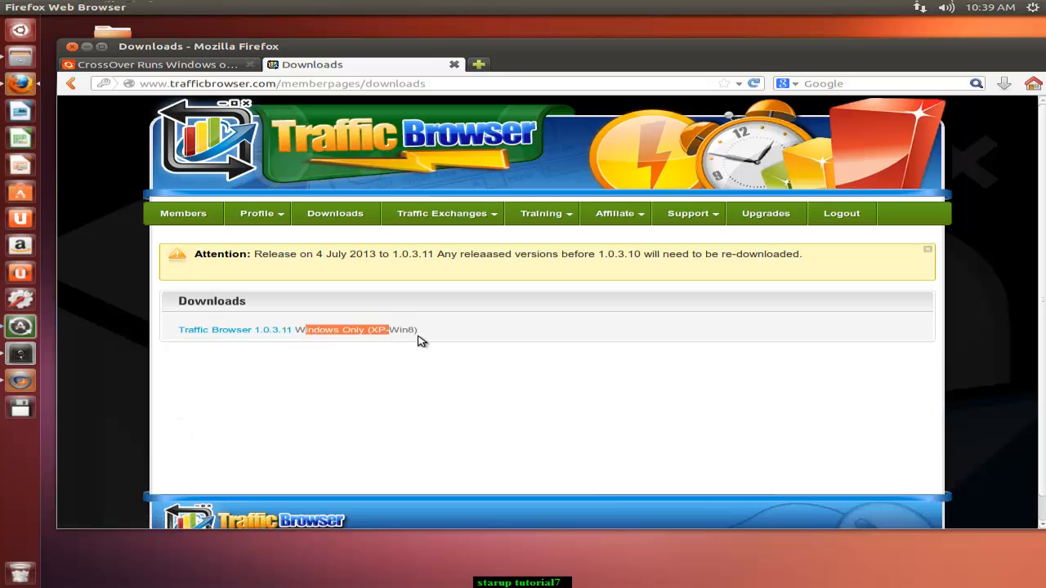
left_click(425, 339)
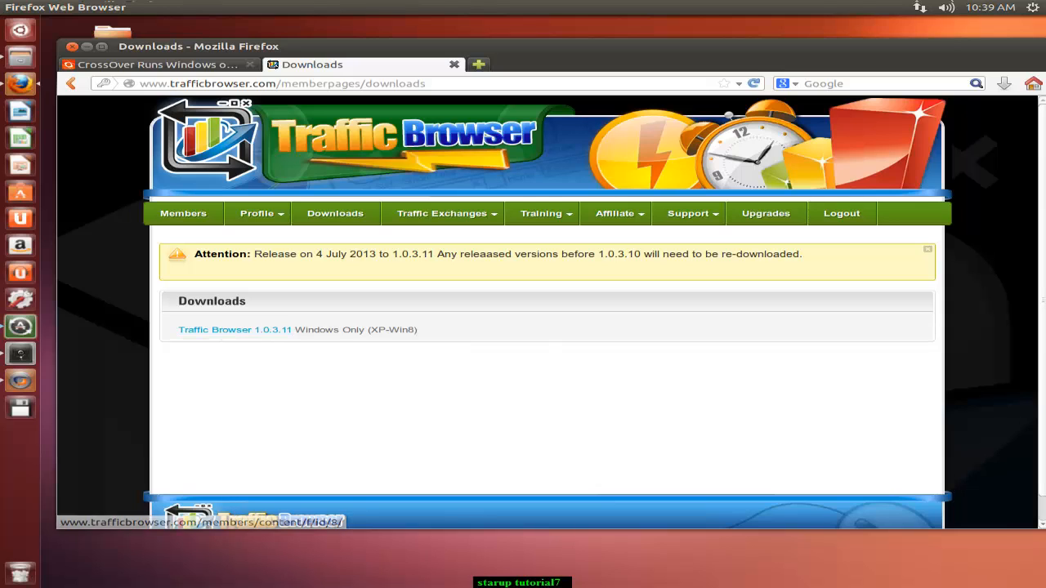
- Open the full Firefox download list and place setup_TrafficBrowser_1.0.3.11.exe from it on the desktop
left_click(1003, 83)
left_click(908, 122)
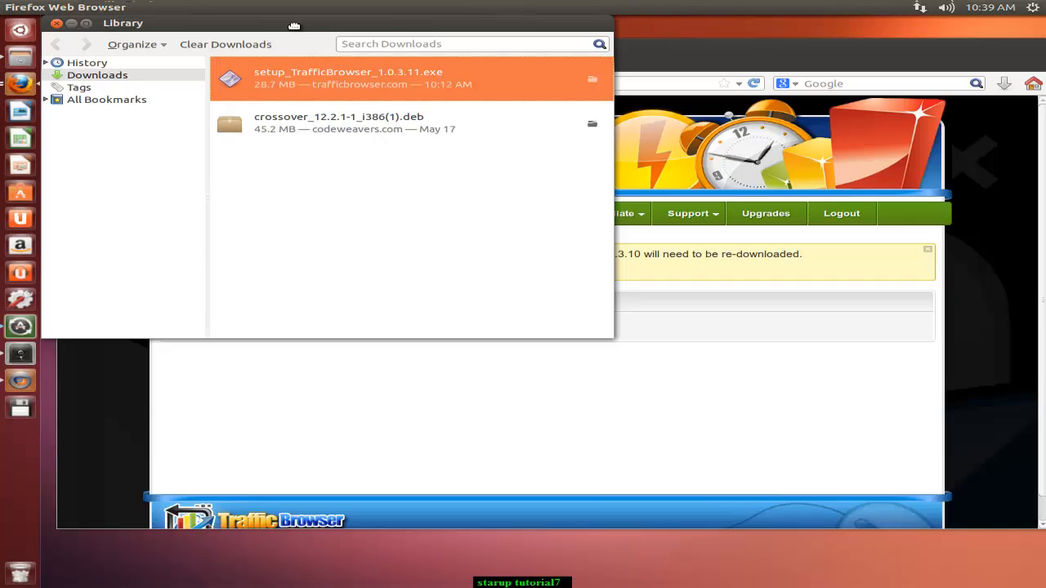
left_click_drag(294, 26, 454, 130)
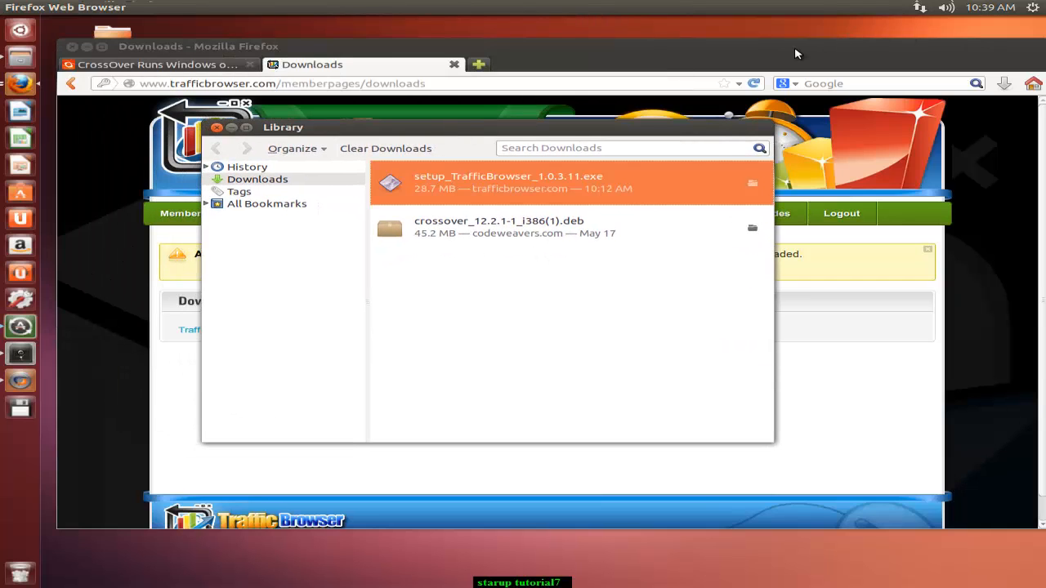
left_click_drag(797, 54, 797, 345)
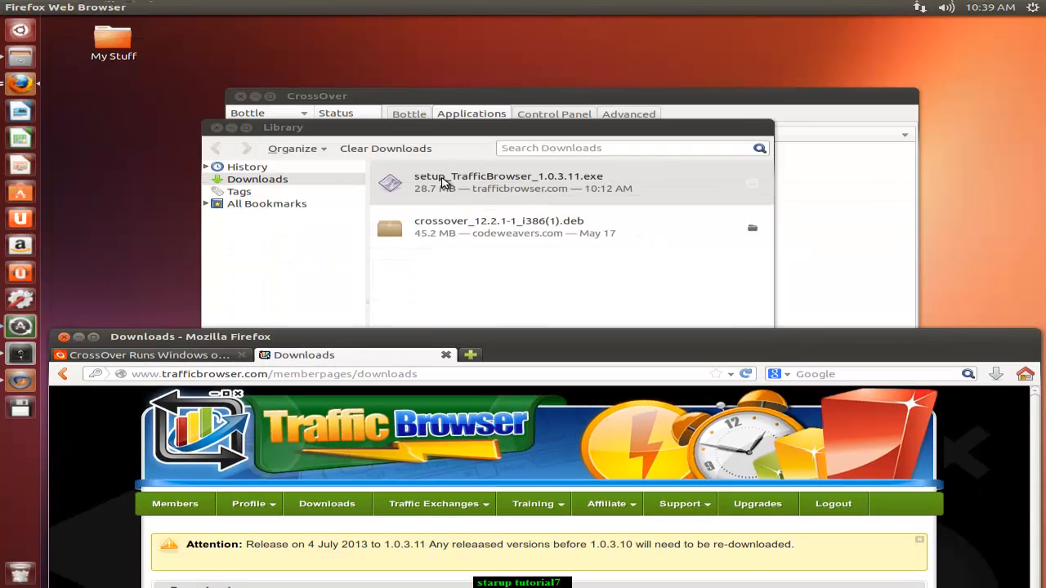
left_click(441, 182)
left_click_drag(460, 188, 288, 57)
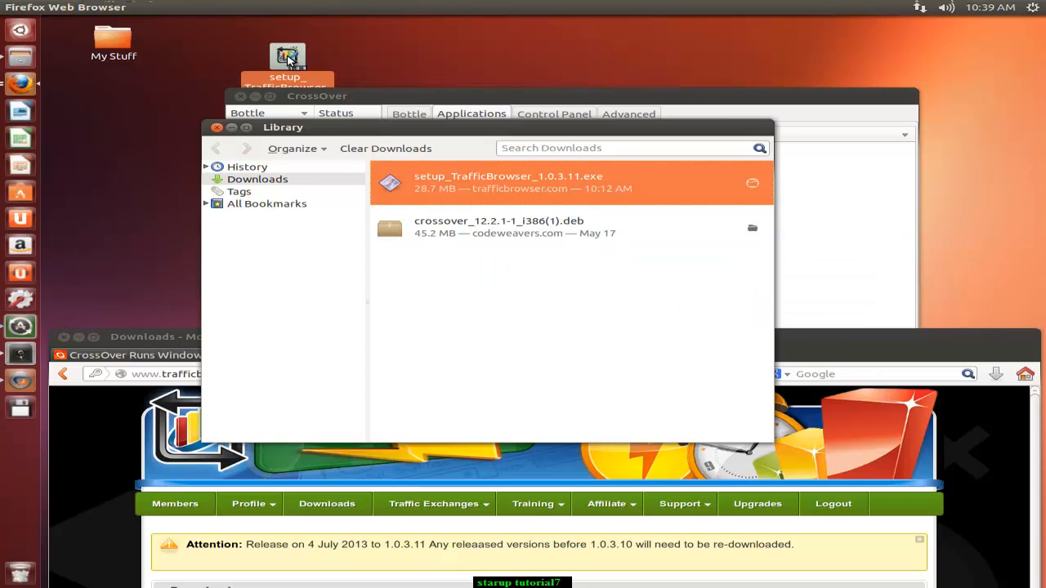
- Close the download Library and the Firefox window, confirming that both tabs are closed
left_click(216, 128)
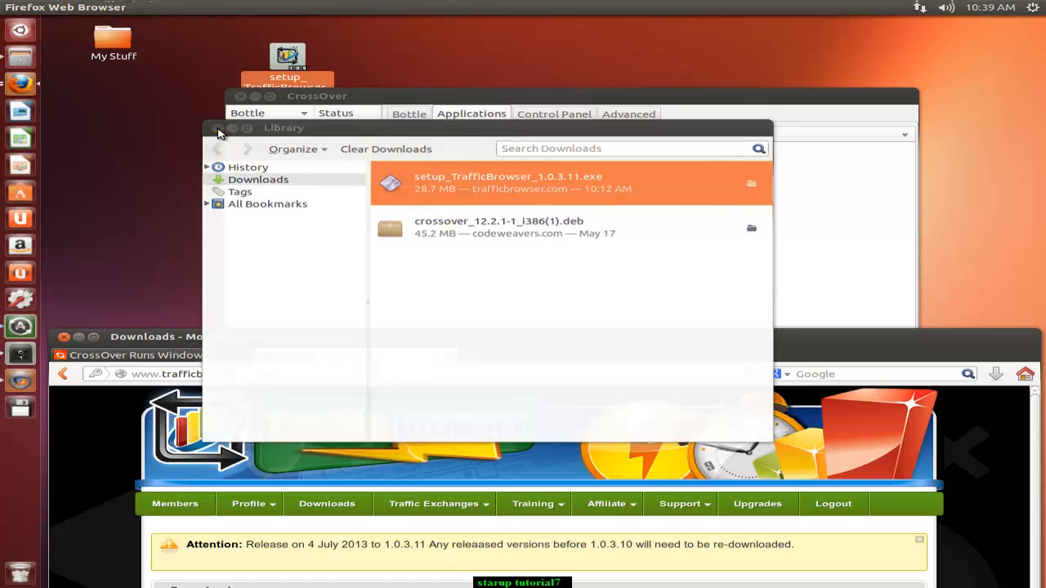
left_click(837, 99)
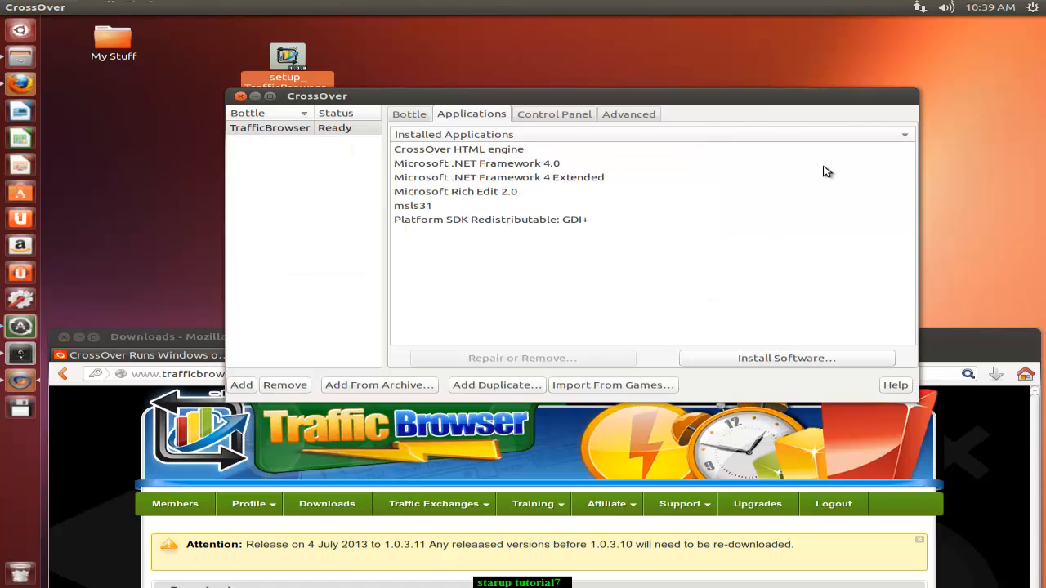
left_click(943, 343)
left_click(64, 336)
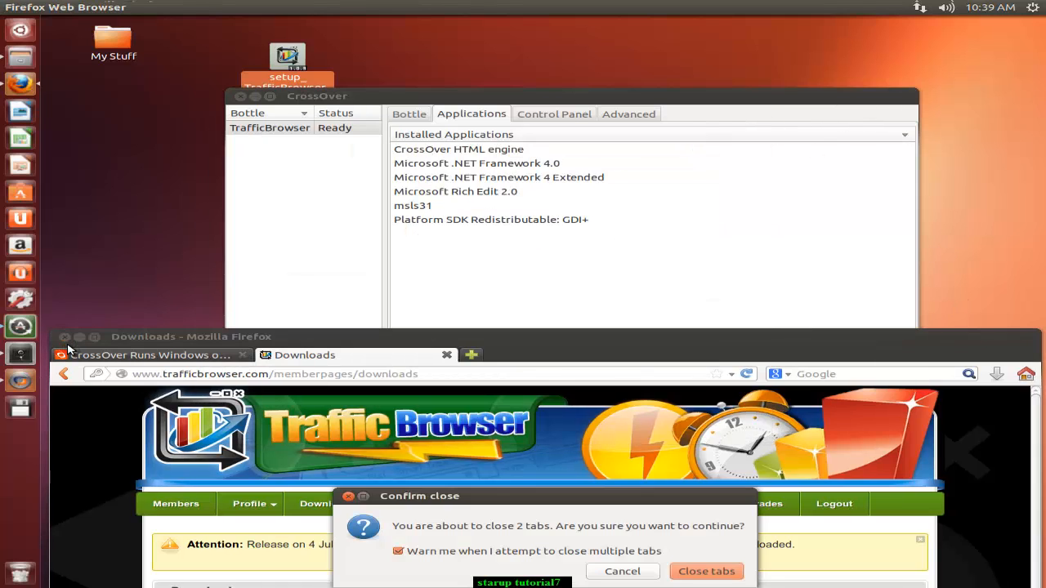
left_click(696, 574)
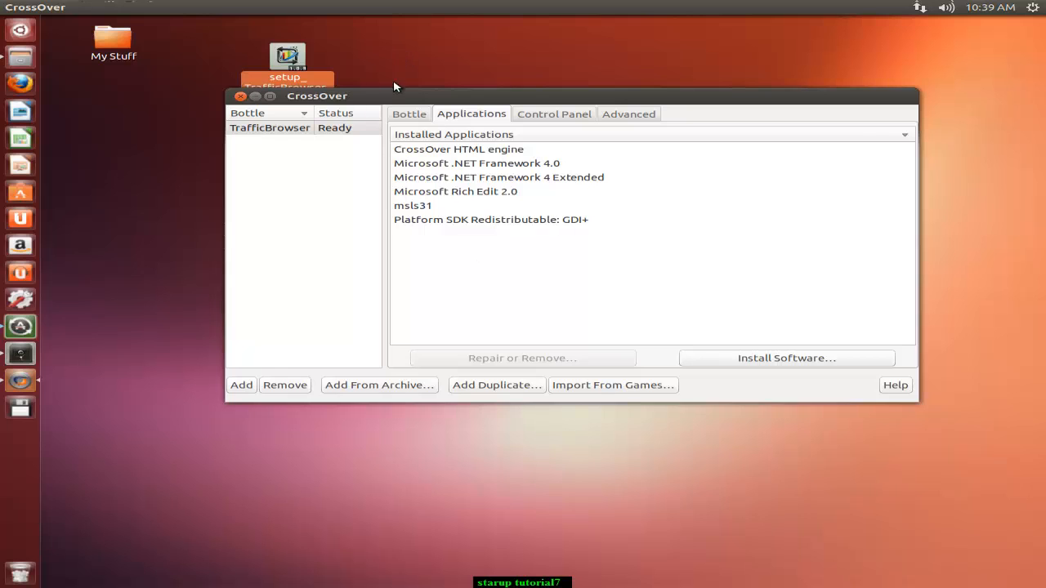
- Move the CrossOver window away from the setup file and reposition the file in the free desktop area below My Stuff
left_click_drag(406, 98, 477, 124)
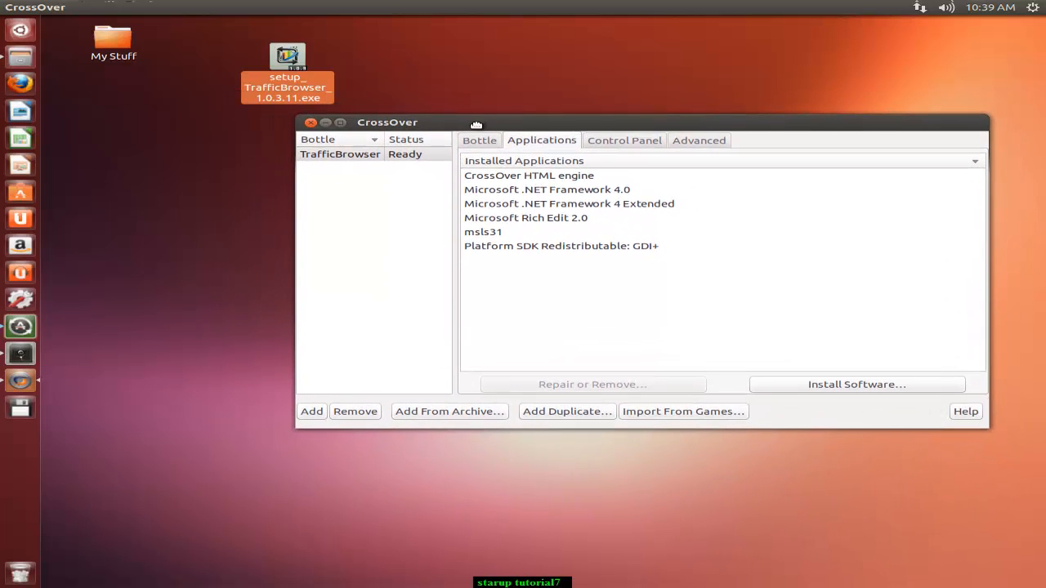
left_click_drag(303, 77, 192, 150)
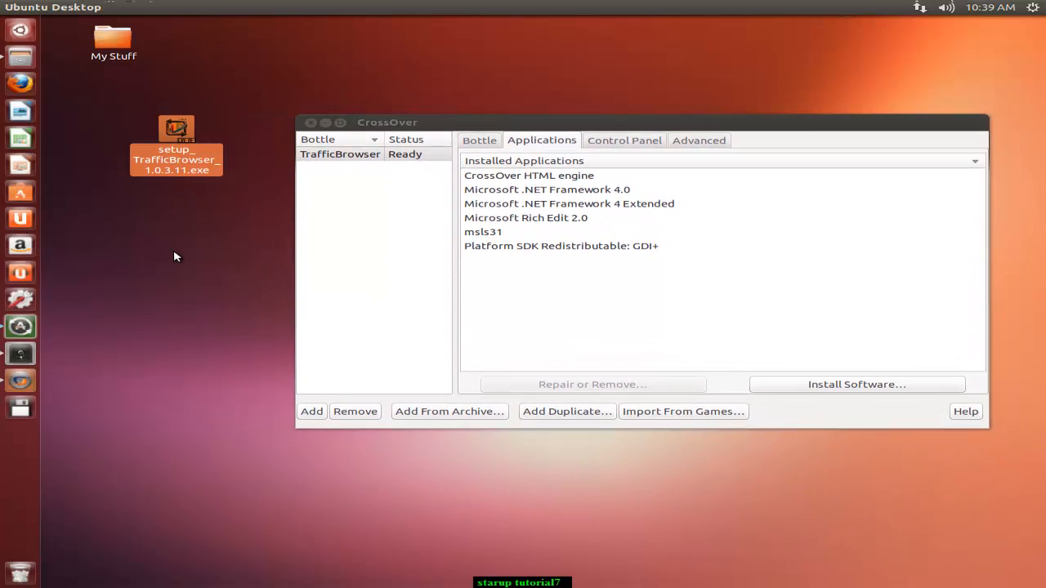
left_click(210, 123)
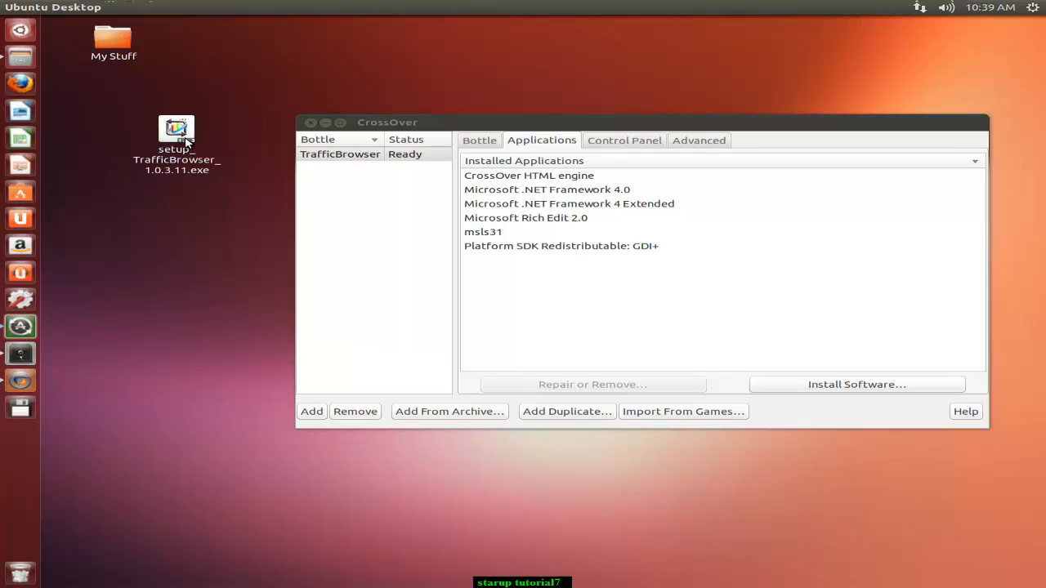
- Open setup_TrafficBrowser_1.0.3.11.exe from the desktop with the CrossOver Software Installer and choose that file as the installation source
left_click(179, 131)
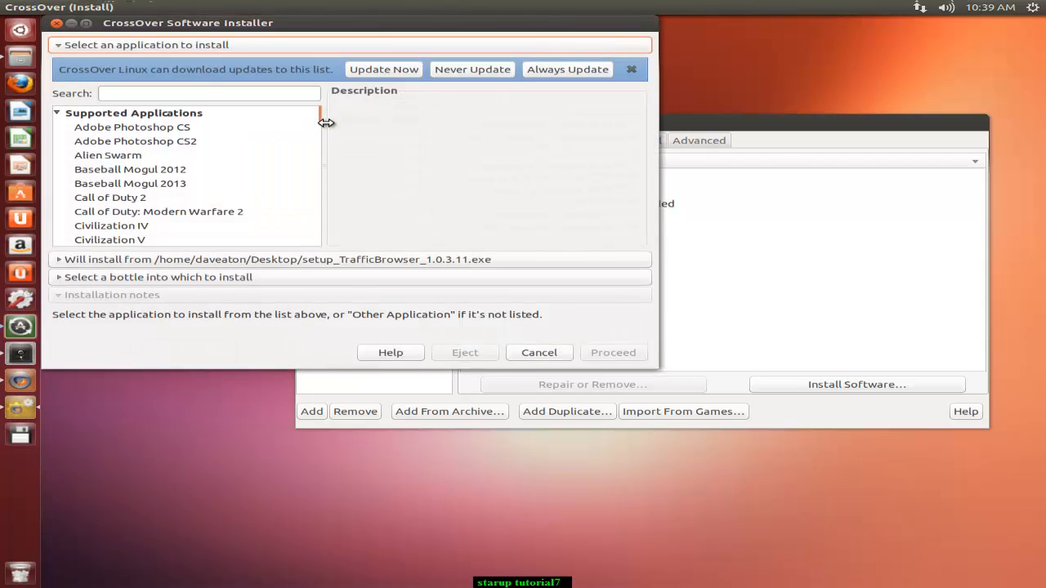
left_click_drag(342, 28, 402, 36)
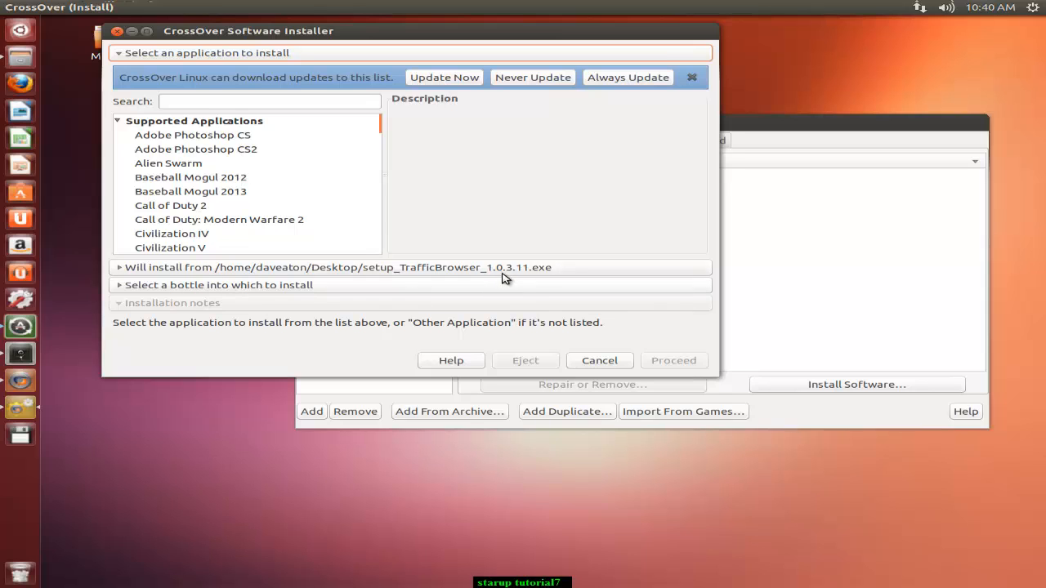
scroll(282, 194, "down", 15)
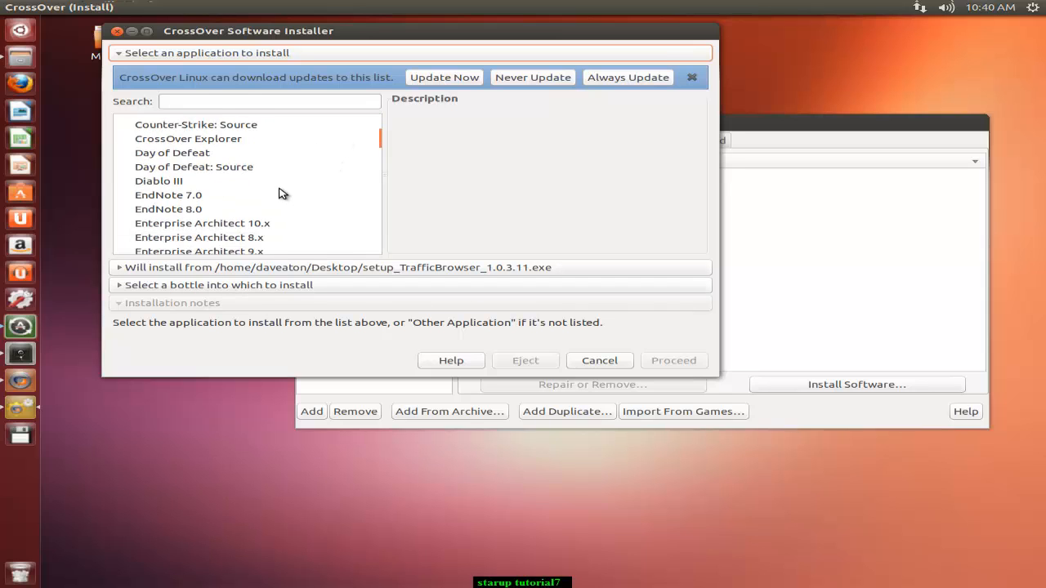
scroll(277, 191, "down", 3)
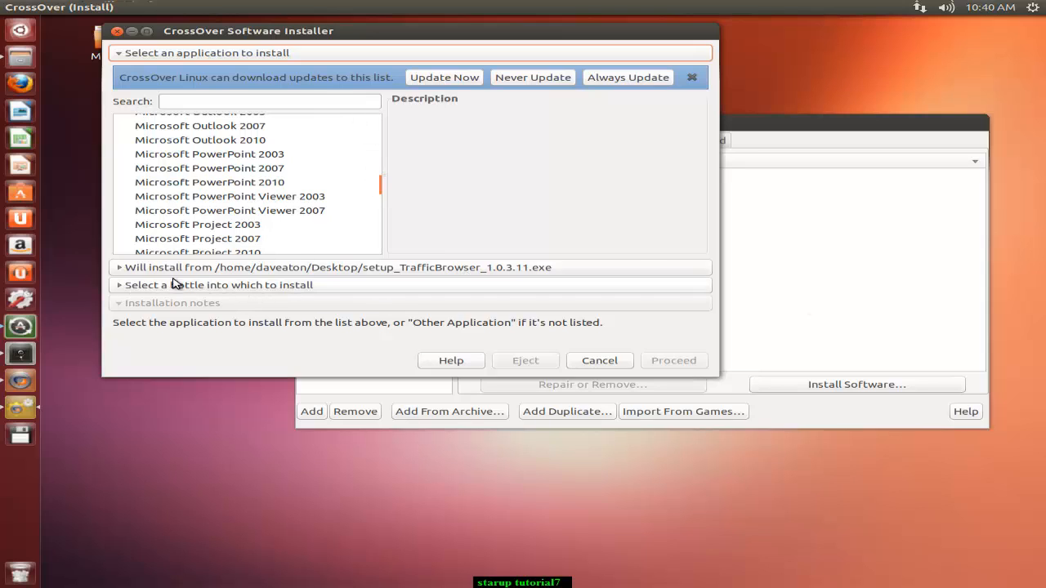
left_click(247, 270)
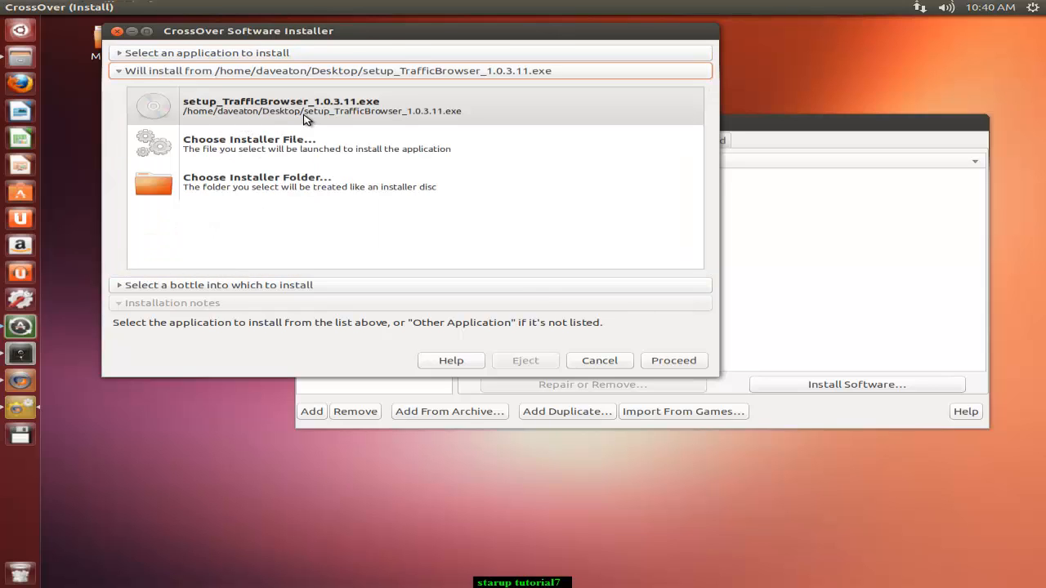
left_click(247, 111)
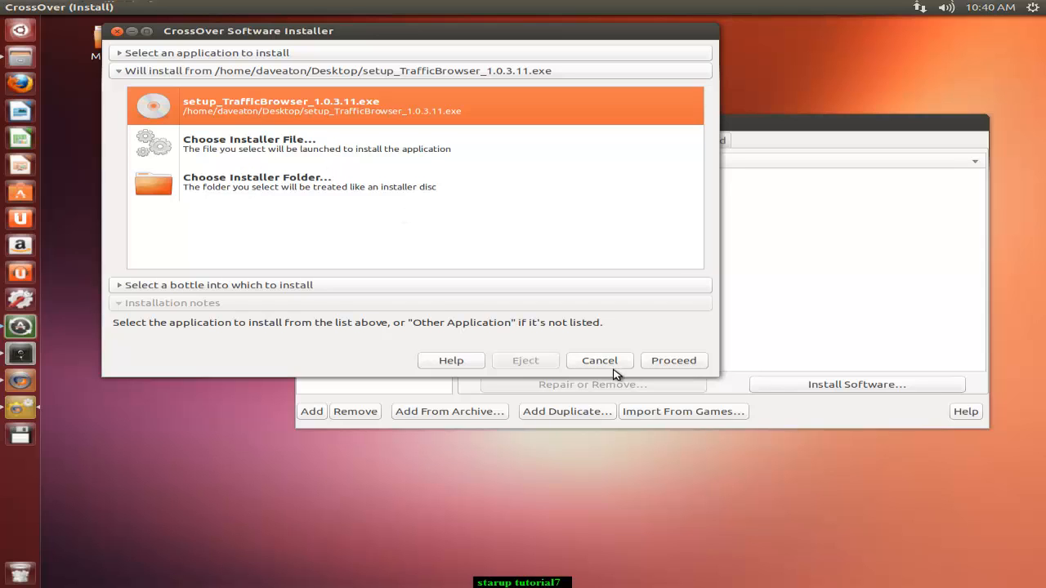
left_click(671, 360)
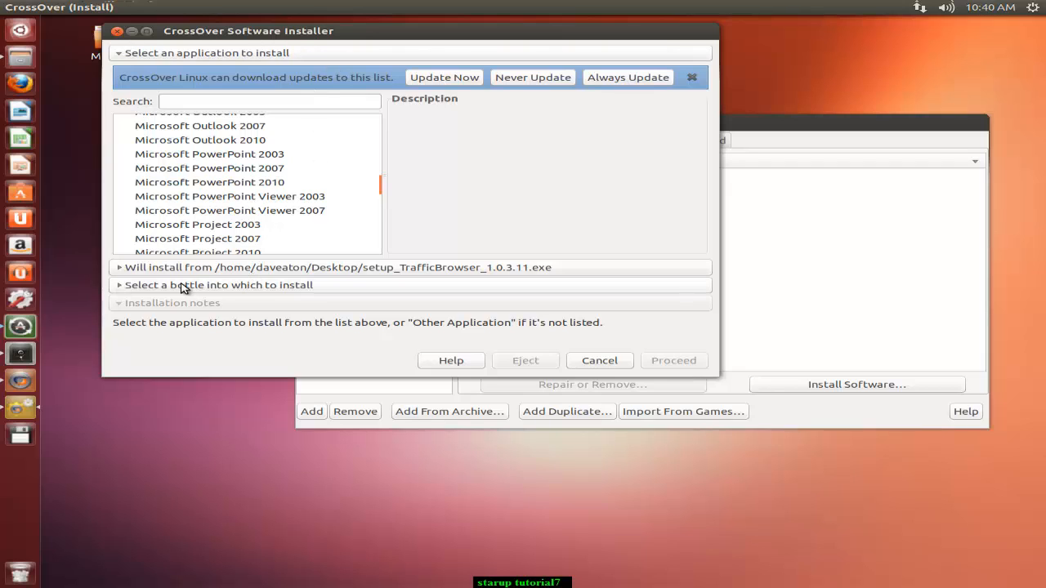
- Choose the existing TrafficBrowser winxp bottle as the installation target and proceed
left_click(302, 286)
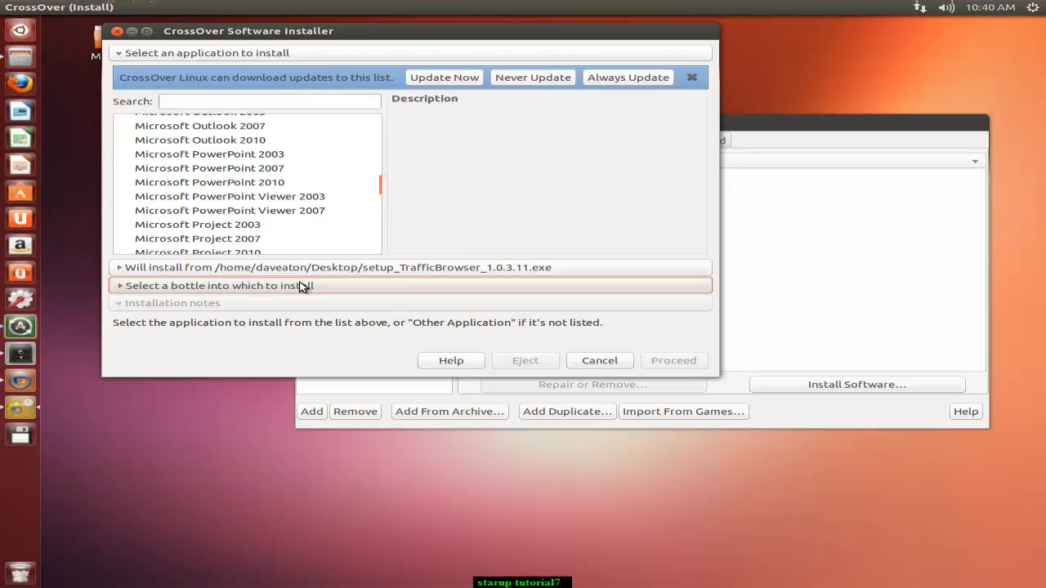
left_click(155, 192)
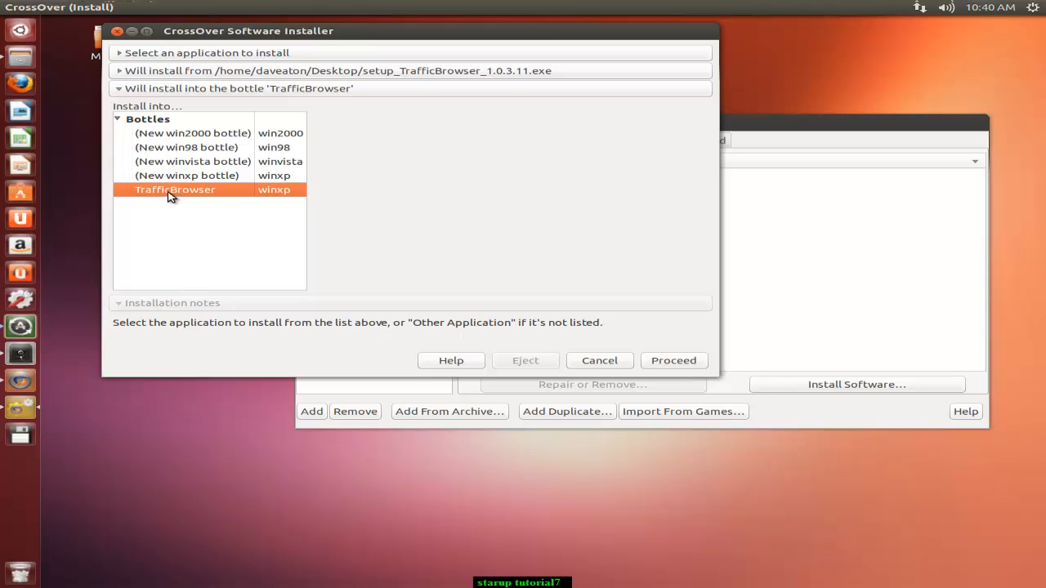
left_click(663, 365)
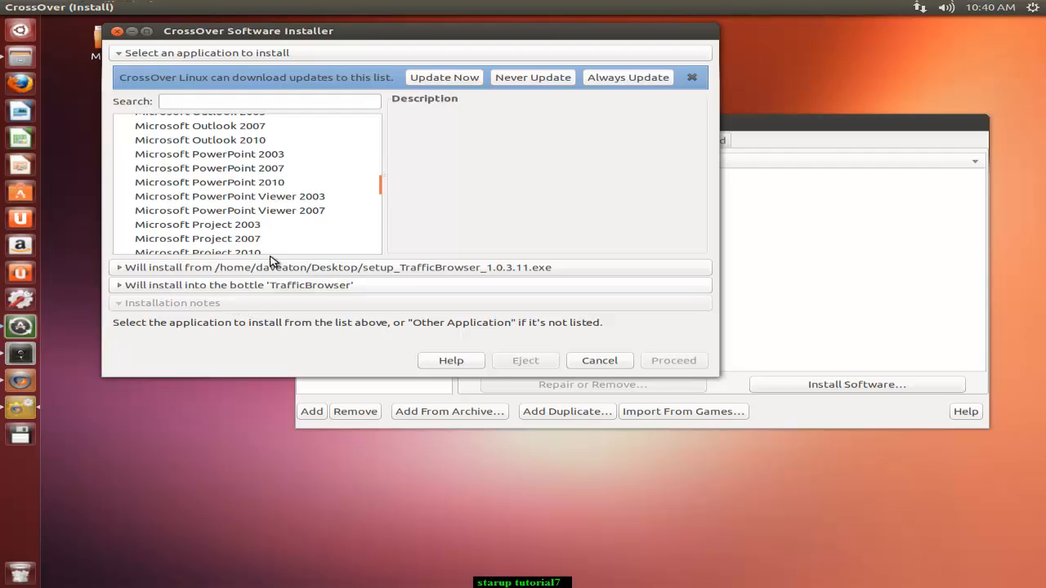
- Select Other Application under Unsupported Applications as the install profile and start the installation
scroll(294, 192, "up", 15)
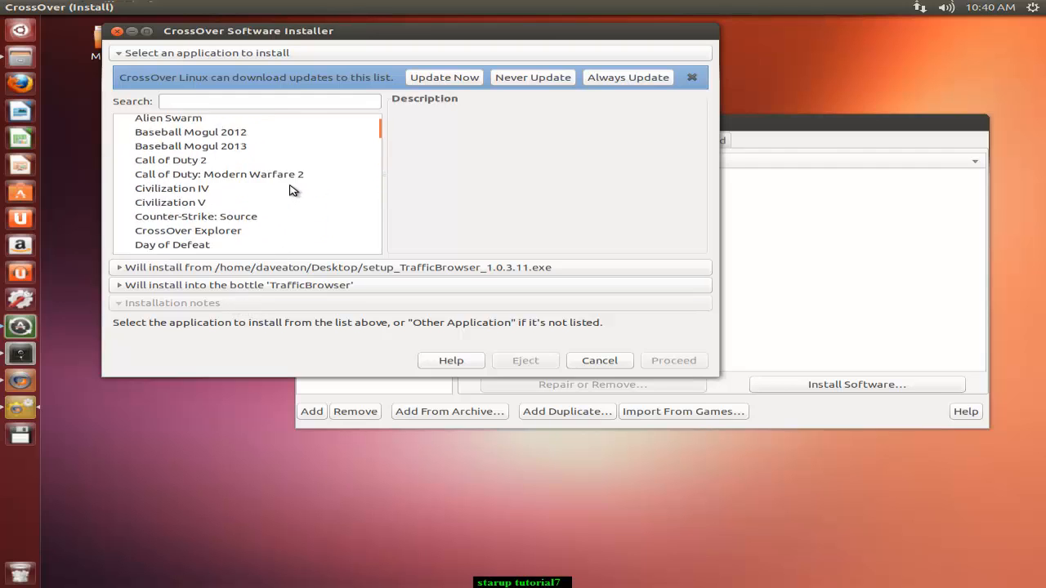
scroll(292, 198, "down", 20)
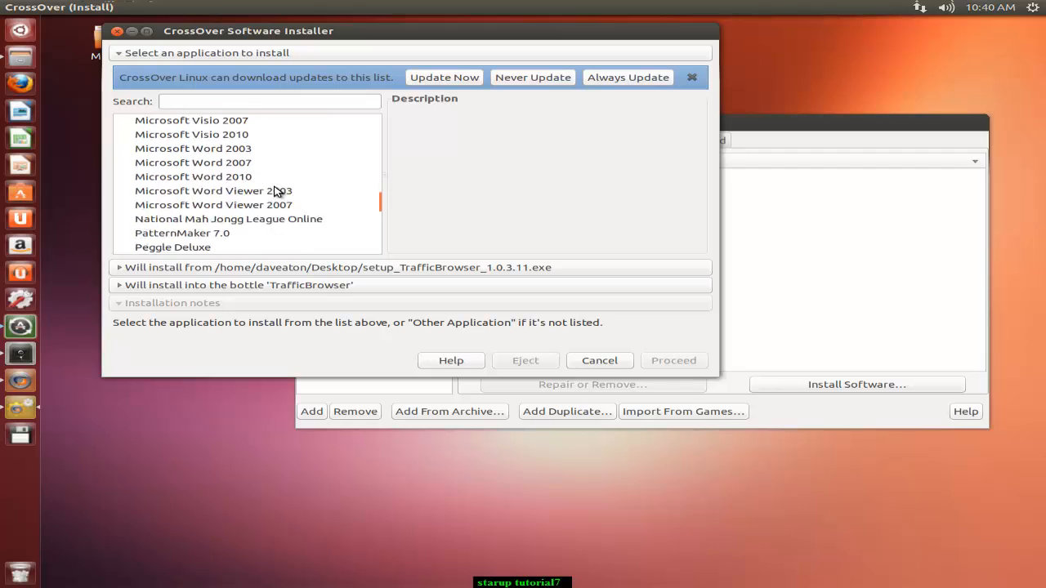
scroll(276, 193, "down", 10)
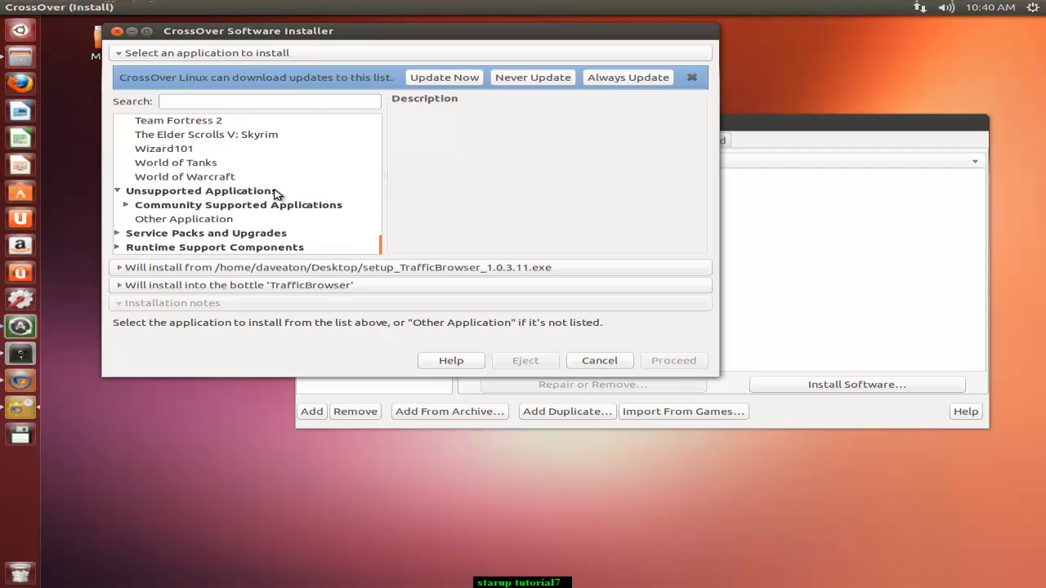
left_click(163, 224)
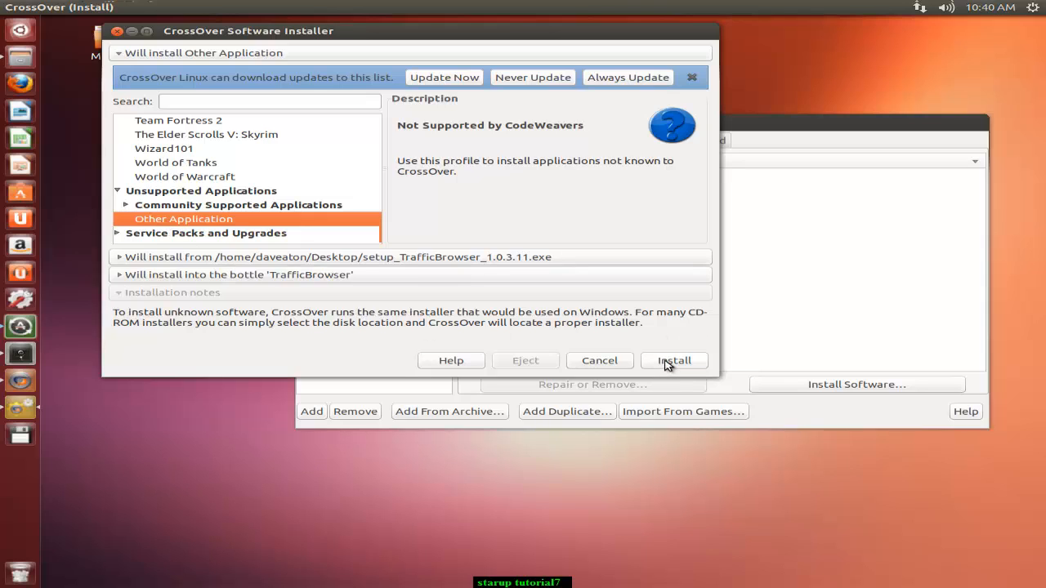
left_click(658, 365)
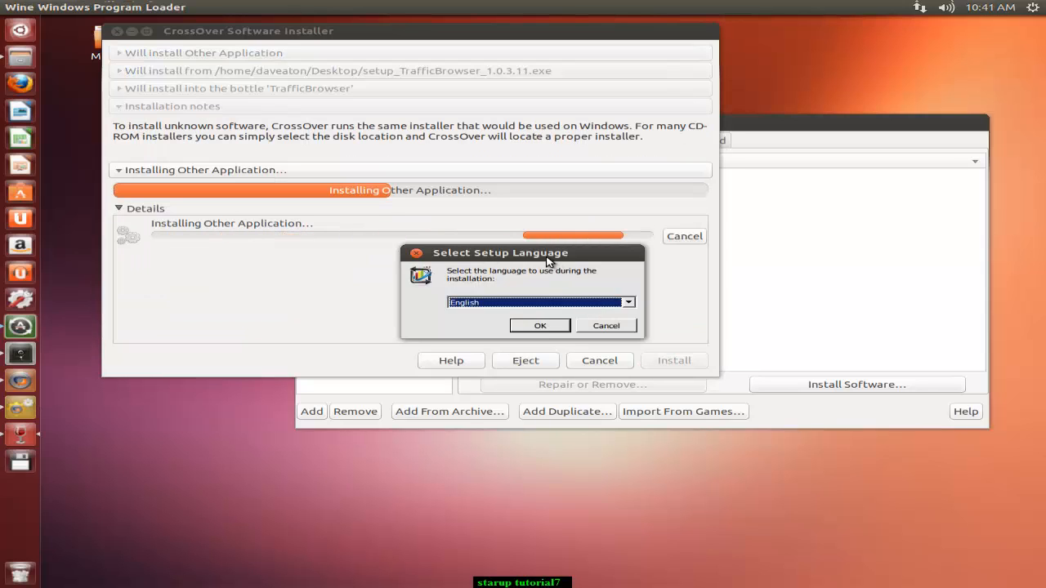
- Accept English as the setup language and keep C:\Program Files\Traffic Browser as the destination folder
left_click_drag(546, 253, 522, 186)
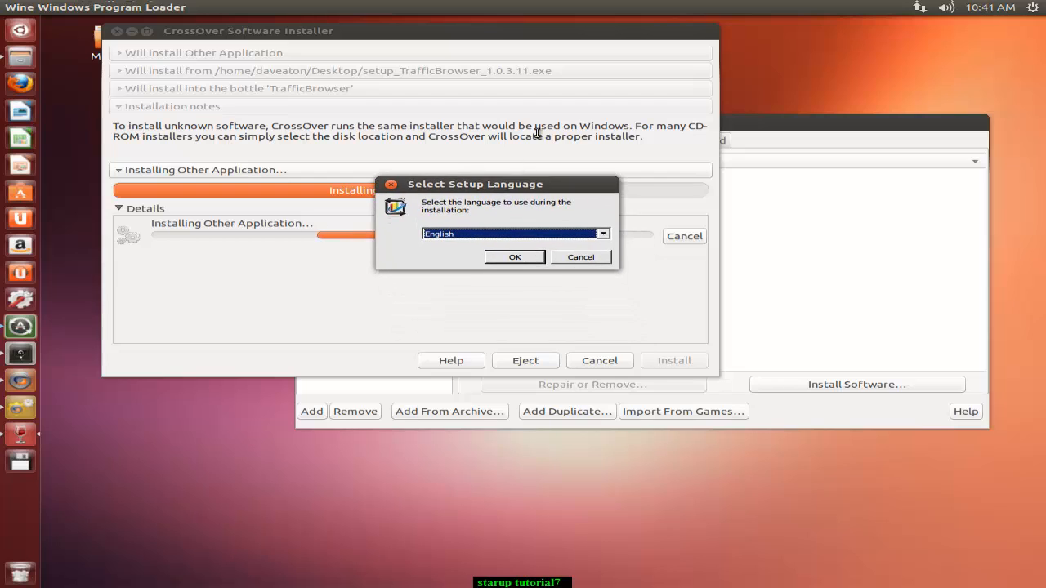
left_click(504, 260)
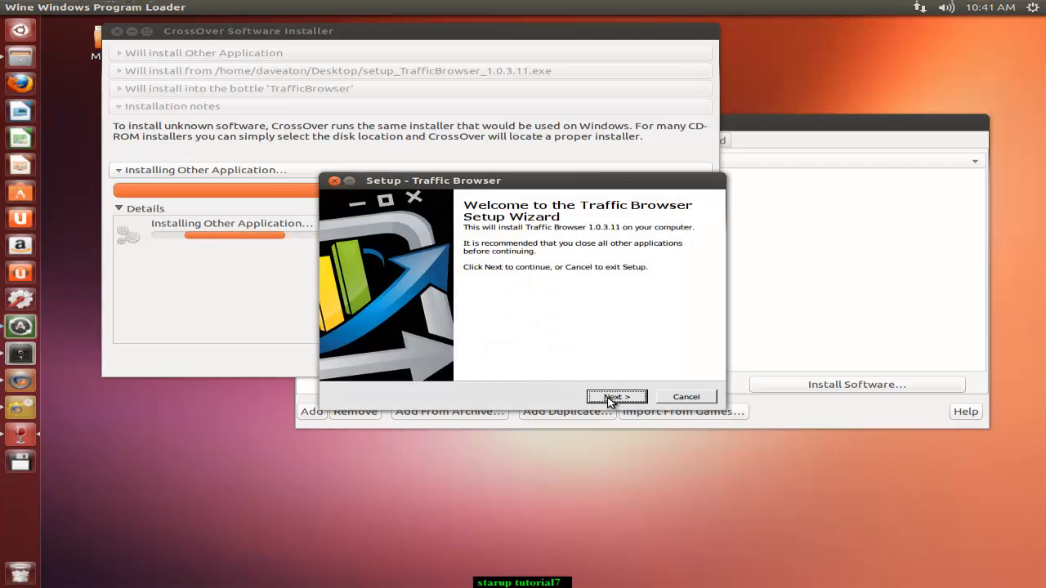
left_click(608, 398)
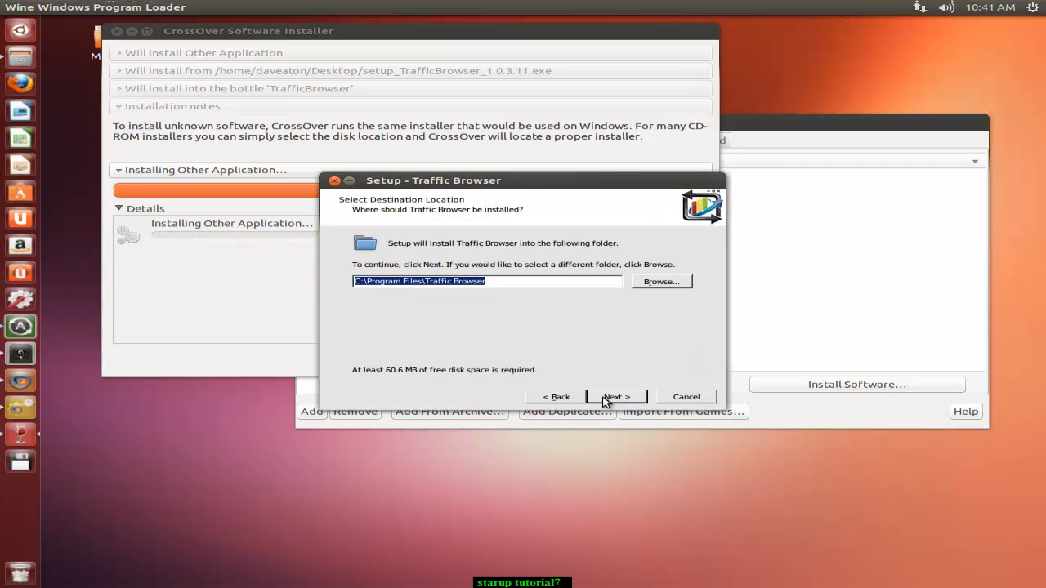
left_click(605, 399)
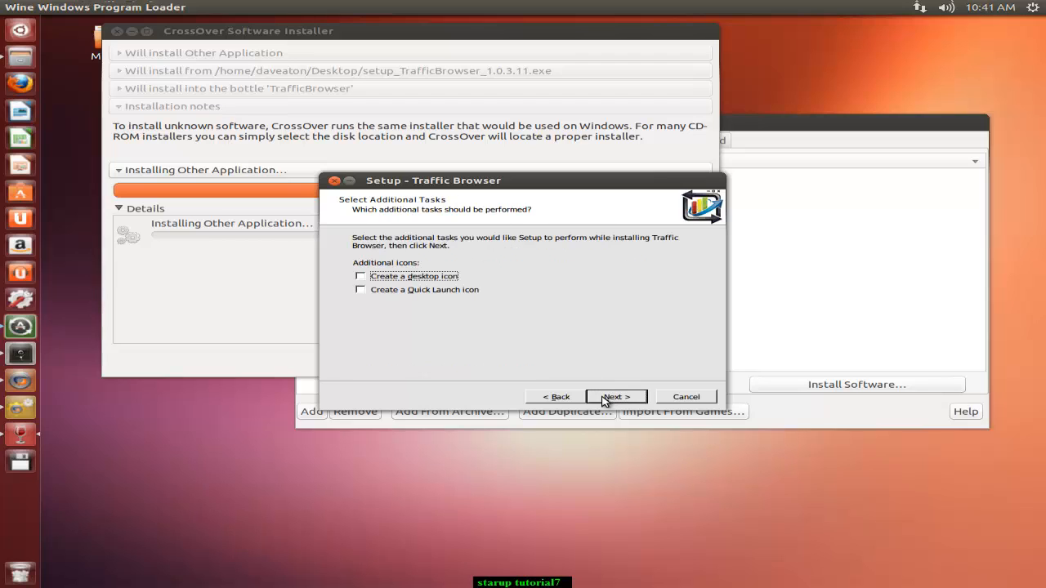
- Enable creation of a desktop icon and install Traffic Browser
left_click(360, 277)
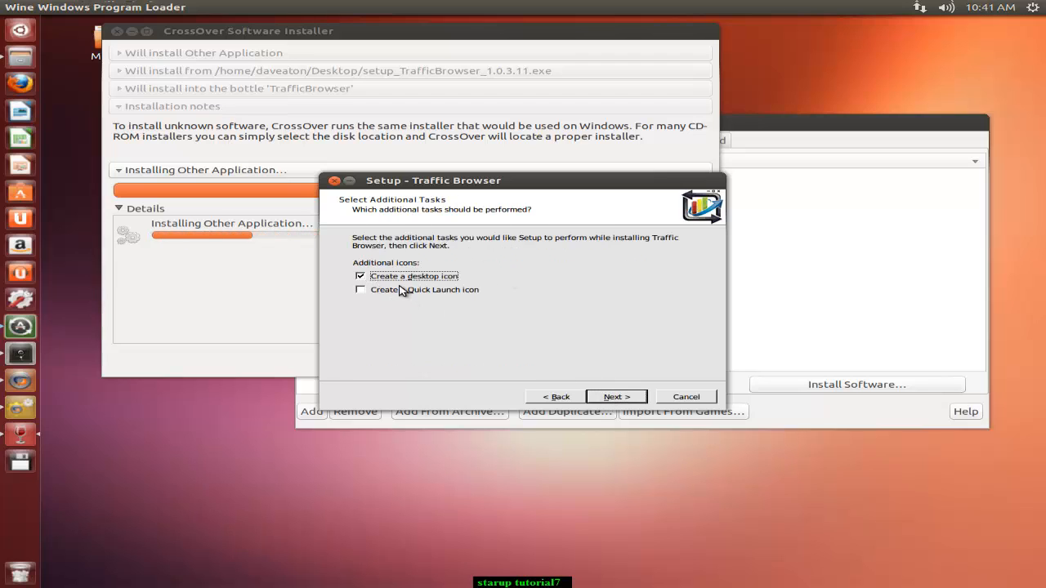
left_click(613, 397)
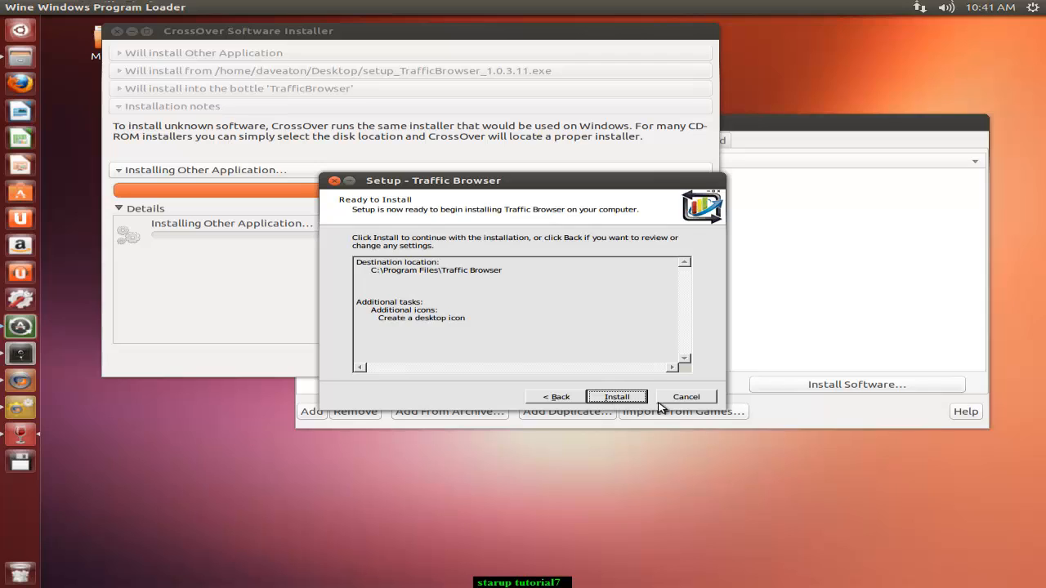
left_click(614, 397)
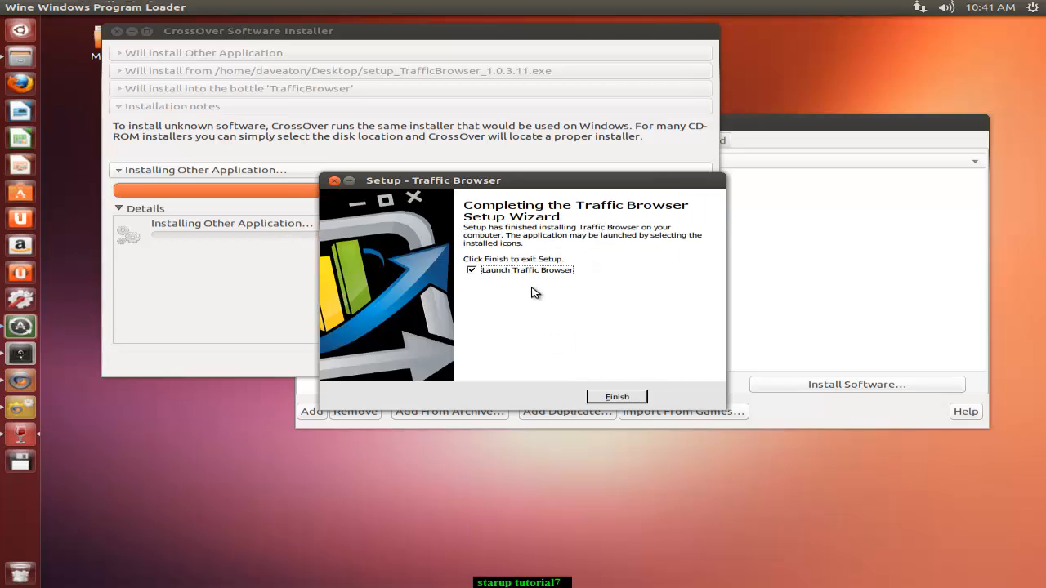
- Finish the setup wizard with Launch Traffic Browser enabled, and move the CrossOver Software Installer window clear of the desktop icons
left_click(605, 398)
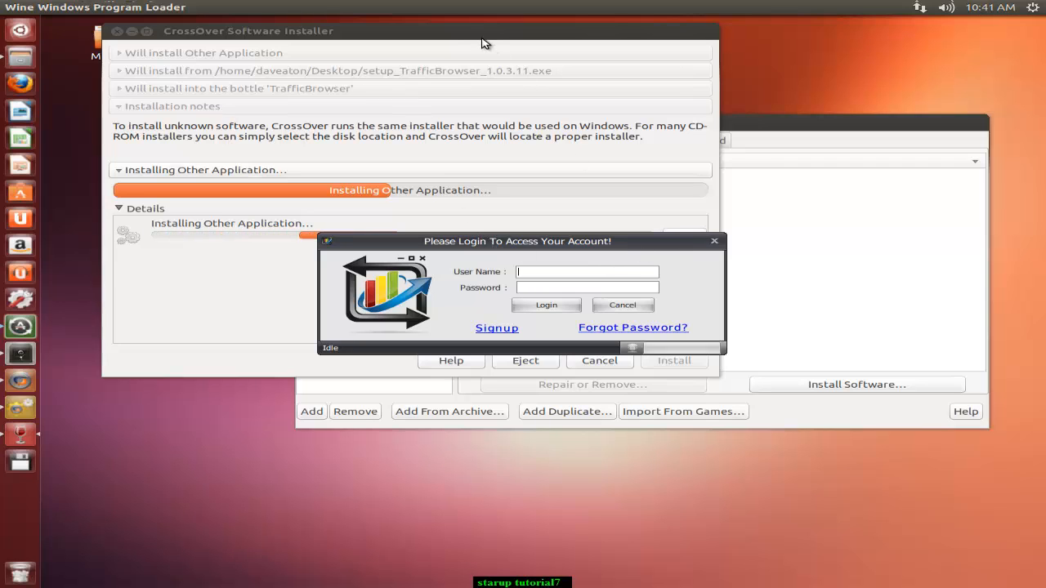
left_click_drag(482, 42, 661, 35)
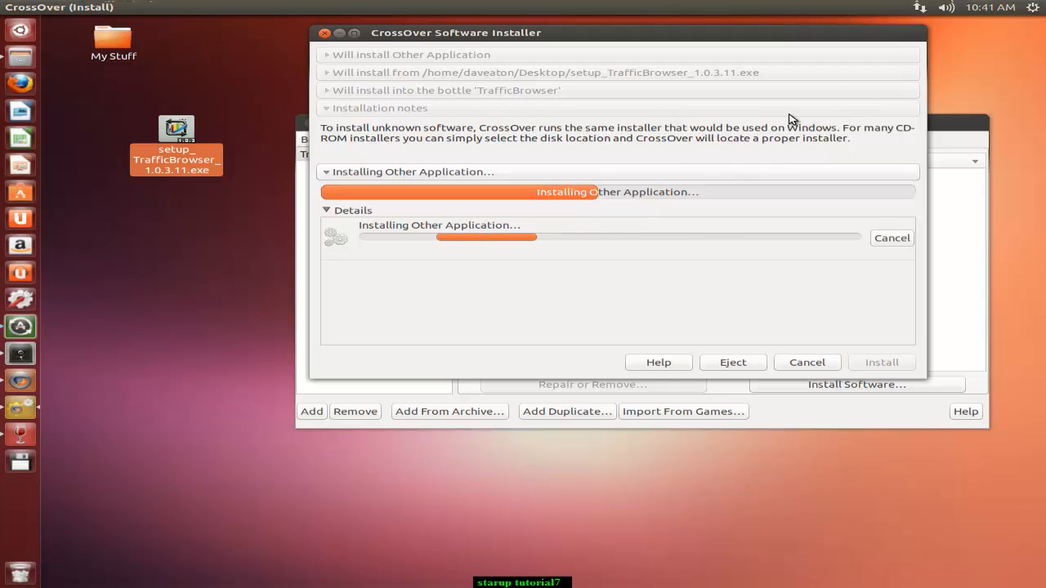
- Minimize the CrossOver Software Installer and CrossOver windows, and move the Traffic Browser login window to the upper part of the desktop
left_click(339, 34)
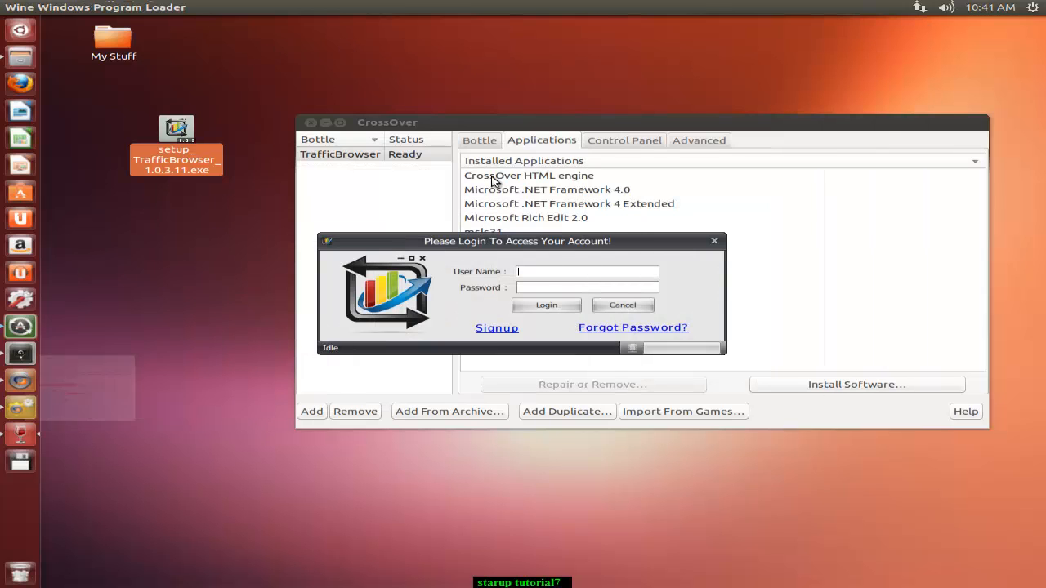
left_click(325, 122)
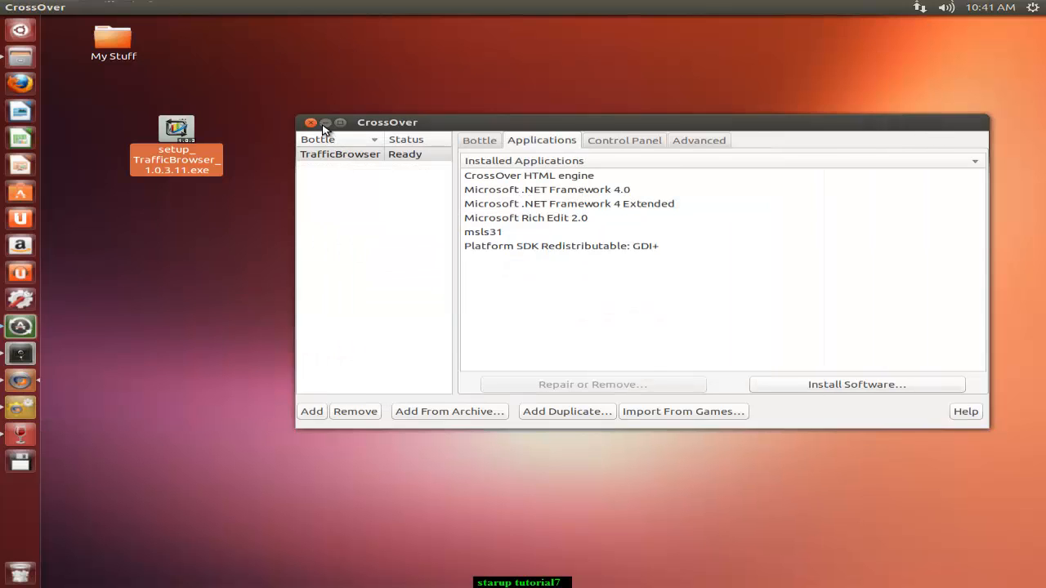
left_click_drag(493, 238, 521, 109)
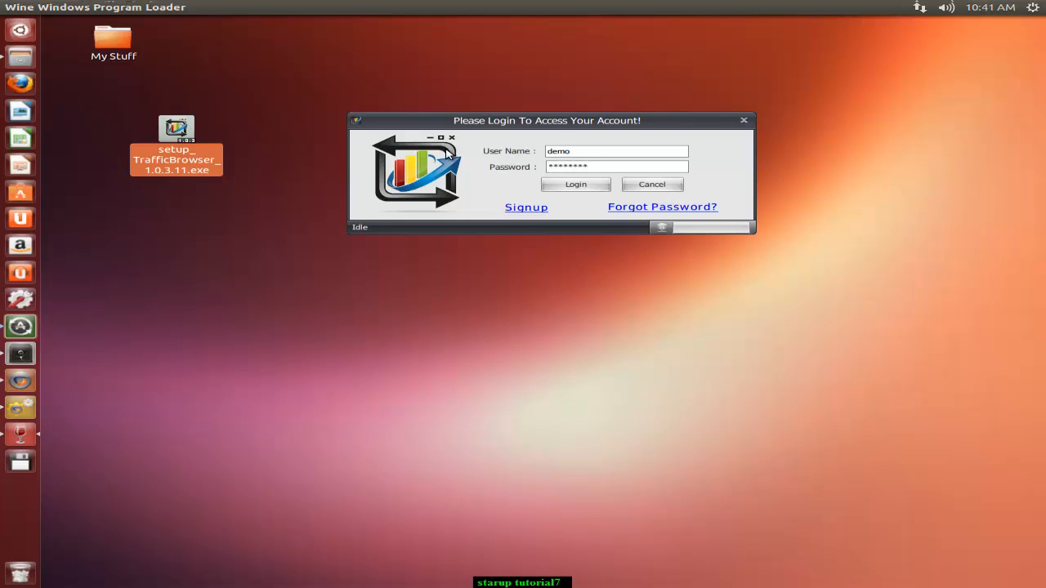
left_click_drag(543, 122, 562, 156)
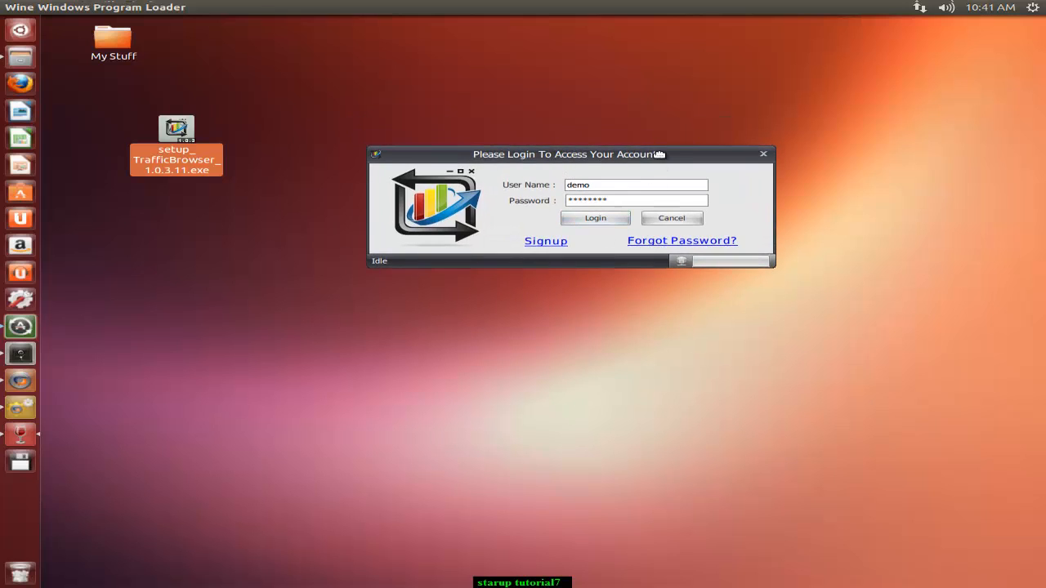
- Close the Traffic Browser login window without logging in and confirm the exit
left_click_drag(727, 154, 730, 149)
left_click(765, 150)
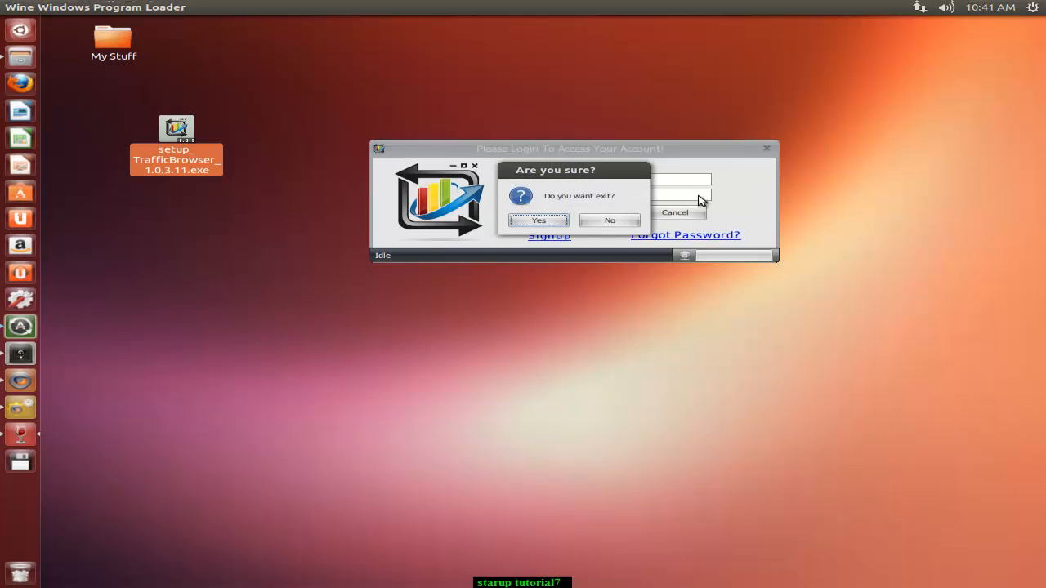
left_click(539, 222)
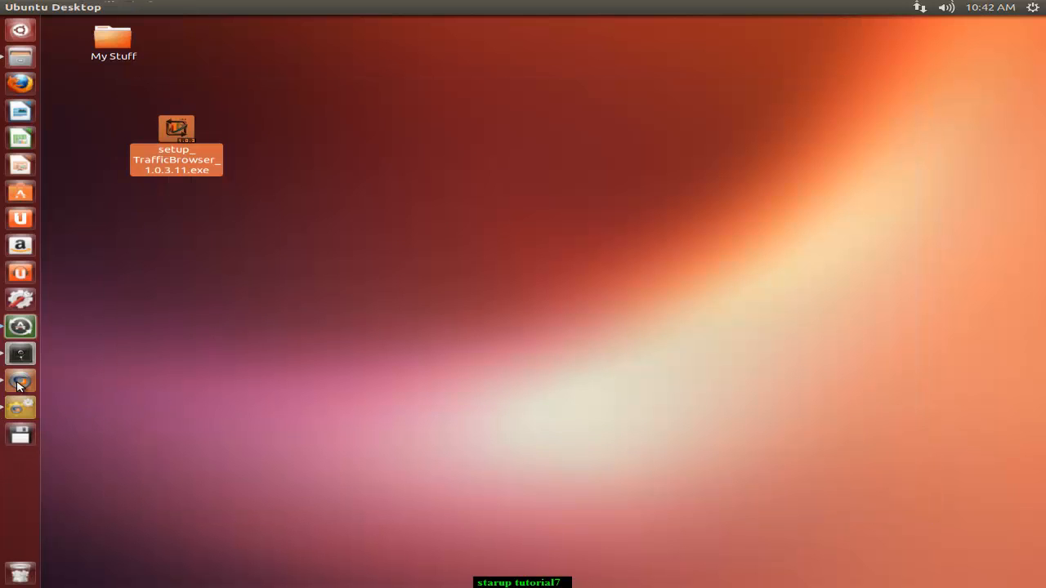
- Restore CrossOver to check the TrafficBrowser bottle's installed applications, close it, and deselect the setup file on the desktop
left_click(22, 382)
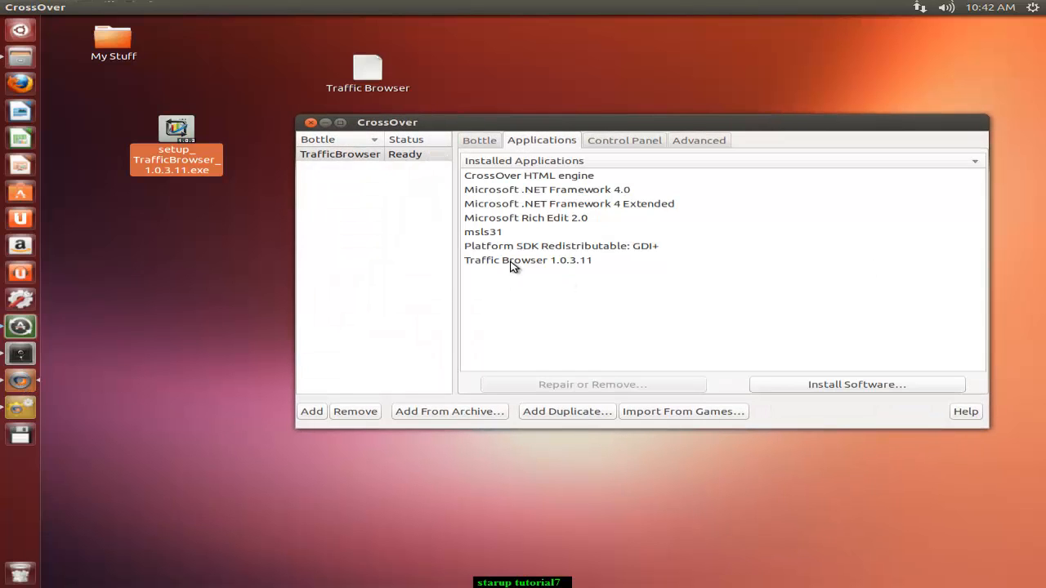
left_click(311, 124)
left_click(214, 282)
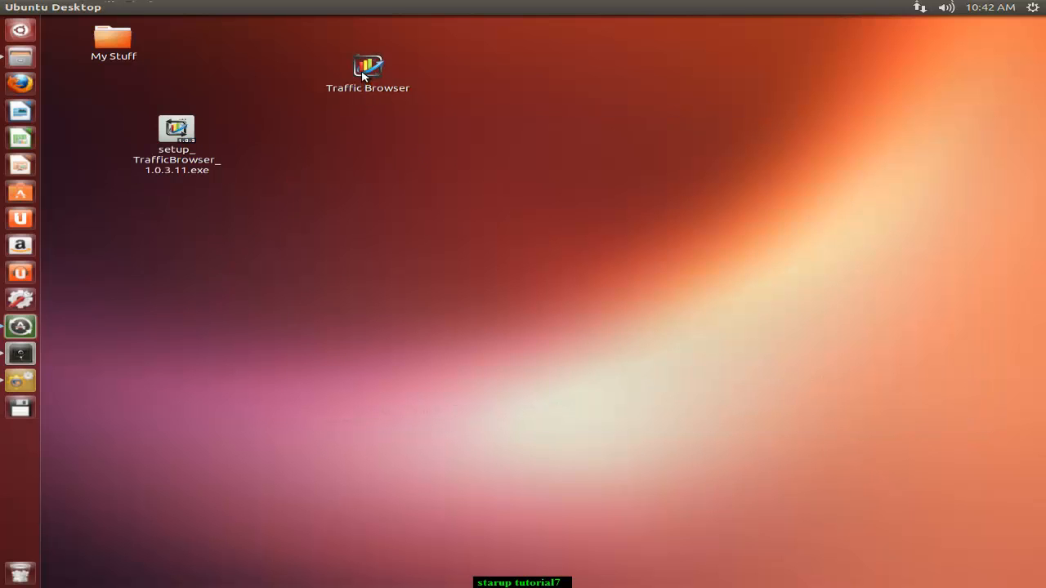
- Move the Traffic Browser desktop icon level with the setup file, and close the finished CrossOver Software Installer
left_click_drag(366, 72, 369, 138)
left_click(471, 165)
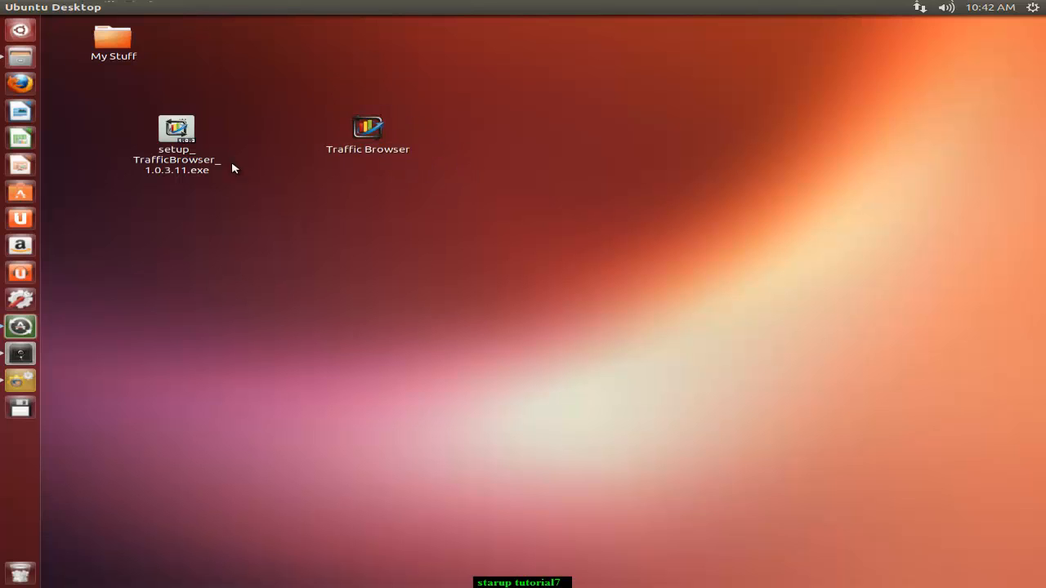
left_click(22, 381)
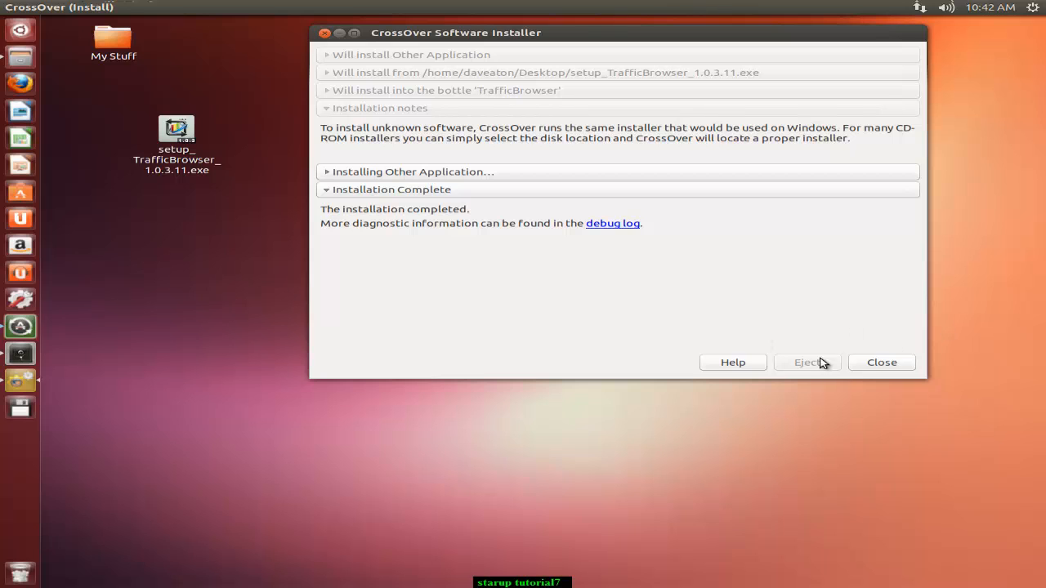
left_click(881, 363)
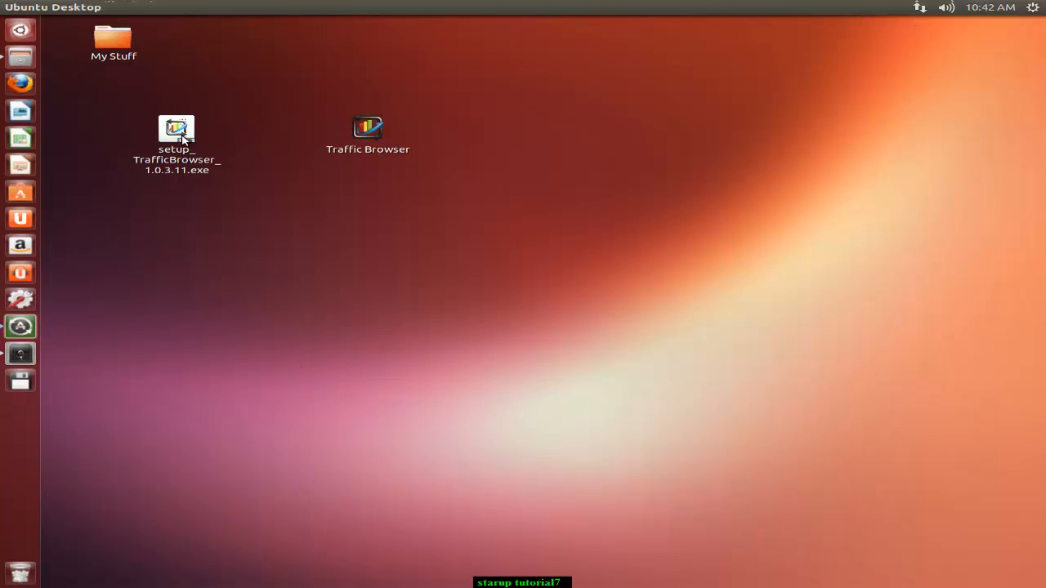
- Put setup_TrafficBrowser_1.0.3.11.exe into the My Stuff folder and place the Traffic Browser icon directly below that folder
left_click_drag(176, 129, 112, 39)
left_click_drag(368, 131, 113, 82)
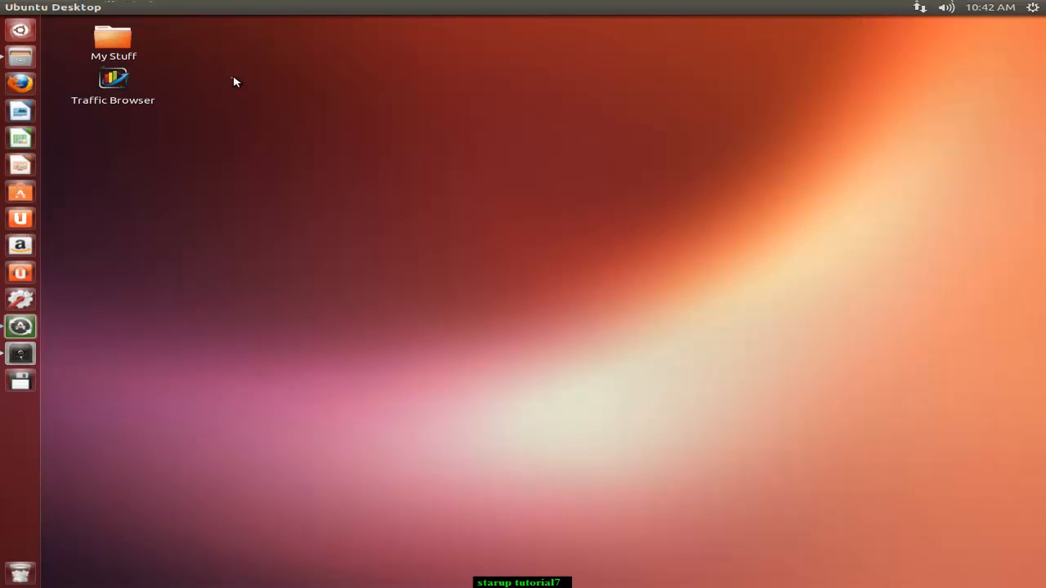
- Launch Traffic Browser from the desktop and log in with the user name demo and the account password
left_click(117, 84)
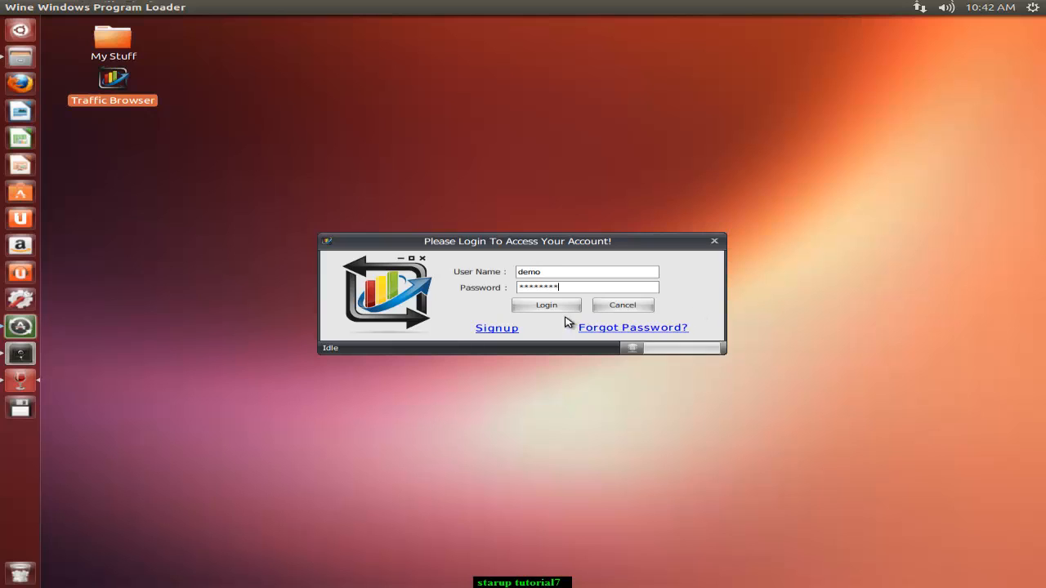
left_click(538, 309)
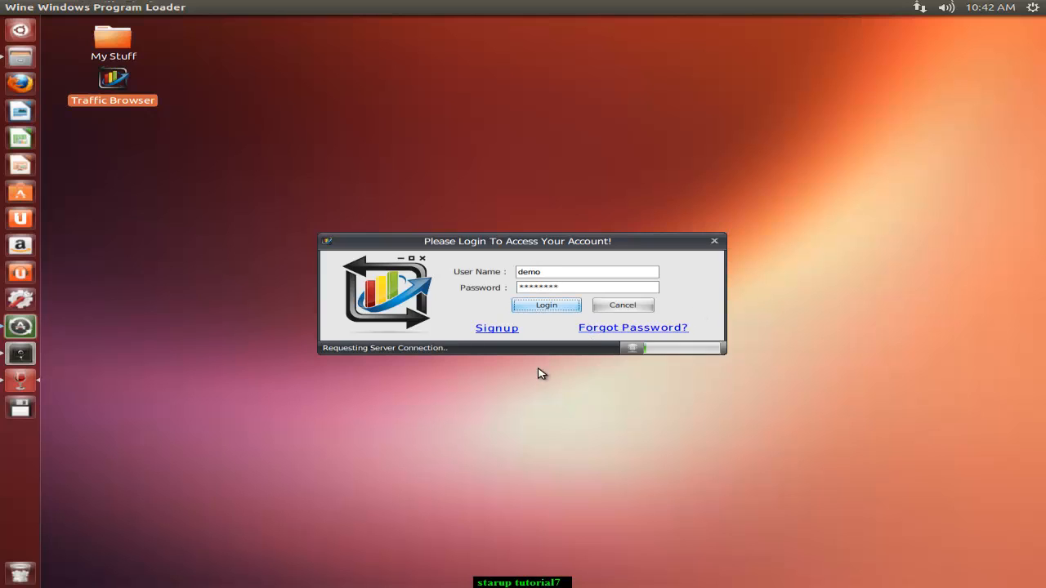